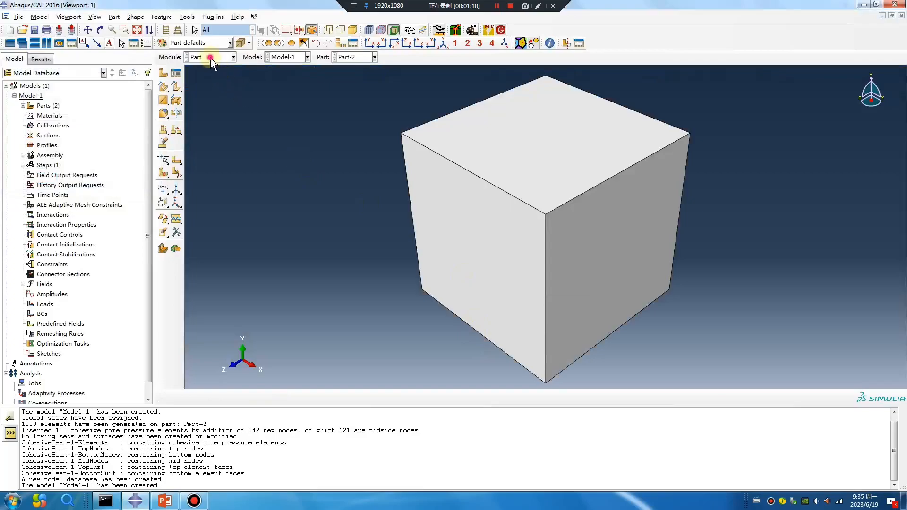
# Step: Switch to the Assembly module and create dependent instances of Part-1 and Part-2
pyautogui.click(205, 86)
pyautogui.click(163, 74)
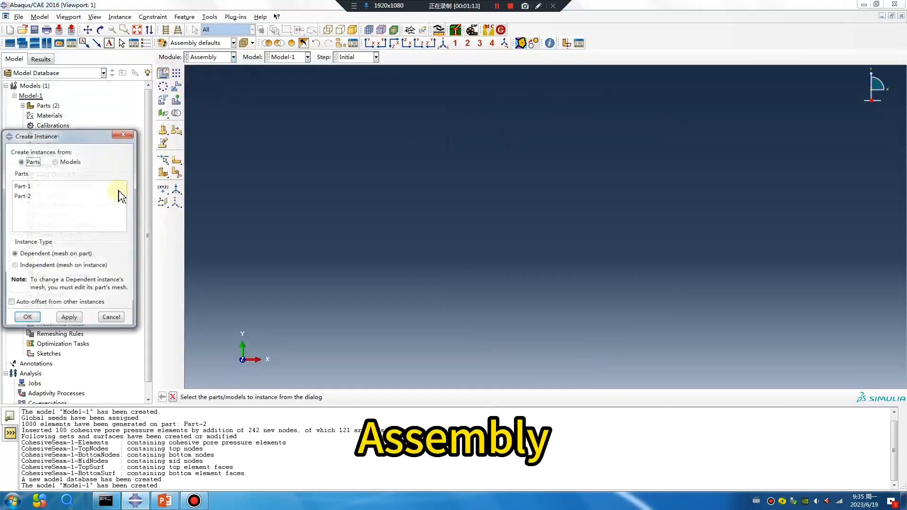
pyautogui.keyDown('shift'); pyautogui.click(28, 196); pyautogui.keyUp('shift')
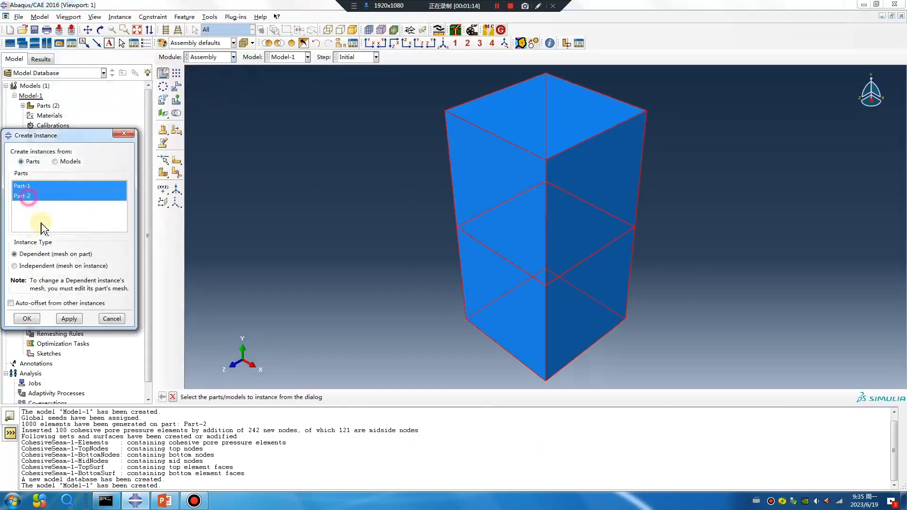
pyautogui.click(27, 319)
pyautogui.keyDown('ctrl'); pyautogui.keyDown('alt'); pyautogui.moveTo(512, 273); pyautogui.dragTo(528, 258); pyautogui.keyUp('alt'); pyautogui.keyUp('ctrl')
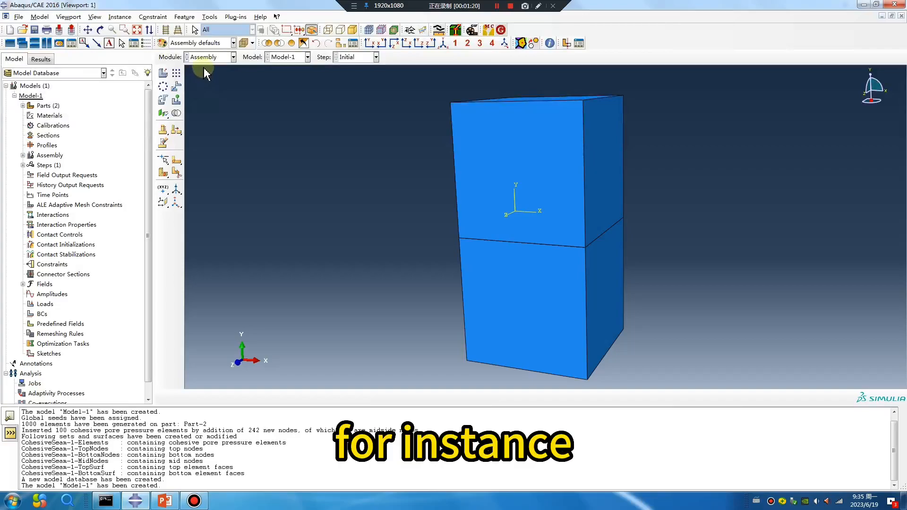
# Step: Expand the assembly in the model tree and highlight the Part-2-1 instance
pyautogui.click(226, 58)
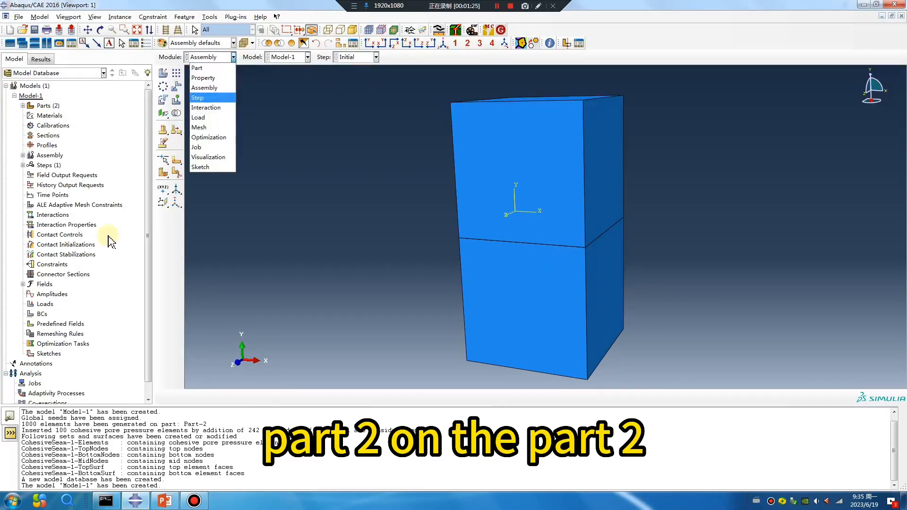
pyautogui.click(26, 164)
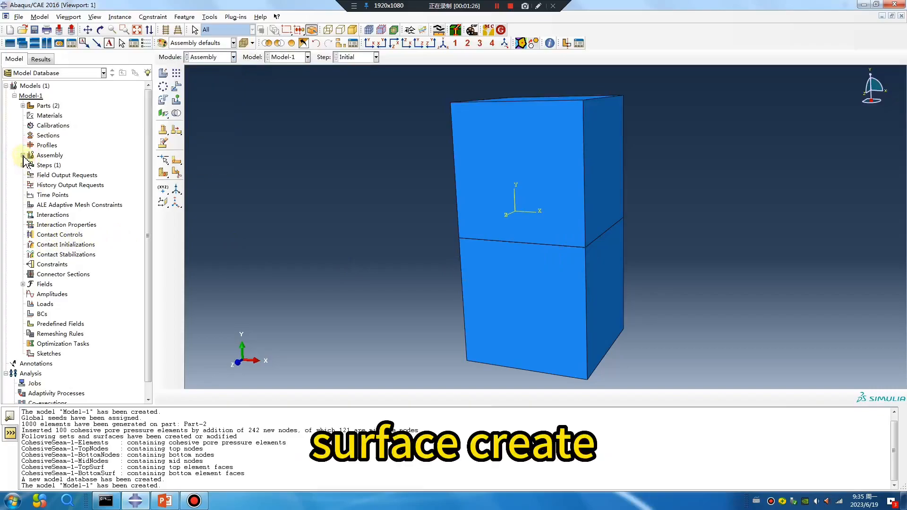
pyautogui.click(23, 156)
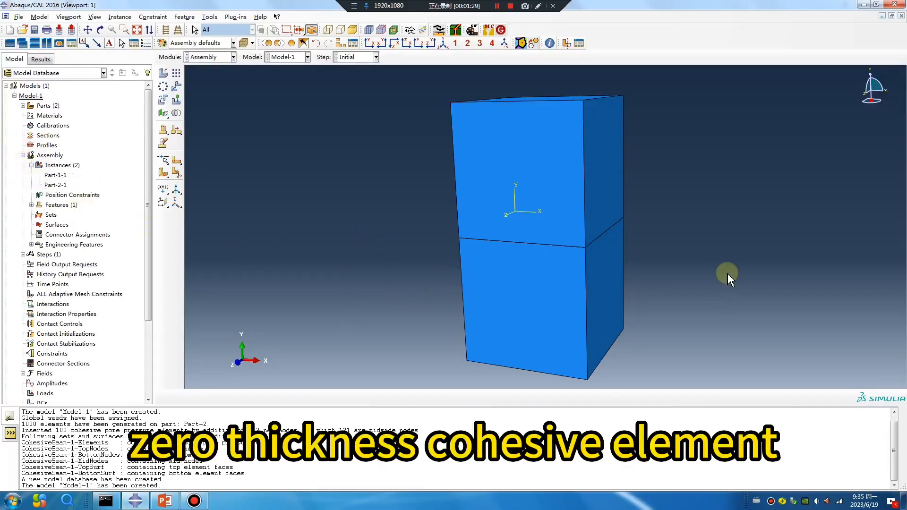
pyautogui.click(57, 185)
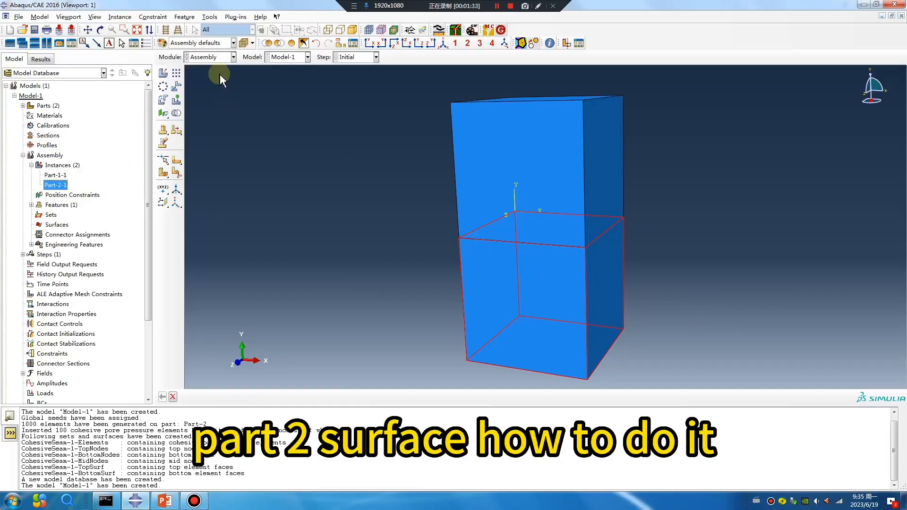
# Step: Switch to the Mesh module, set the object to Part-2, and mesh the part
pyautogui.click(210, 57)
pyautogui.click(207, 127)
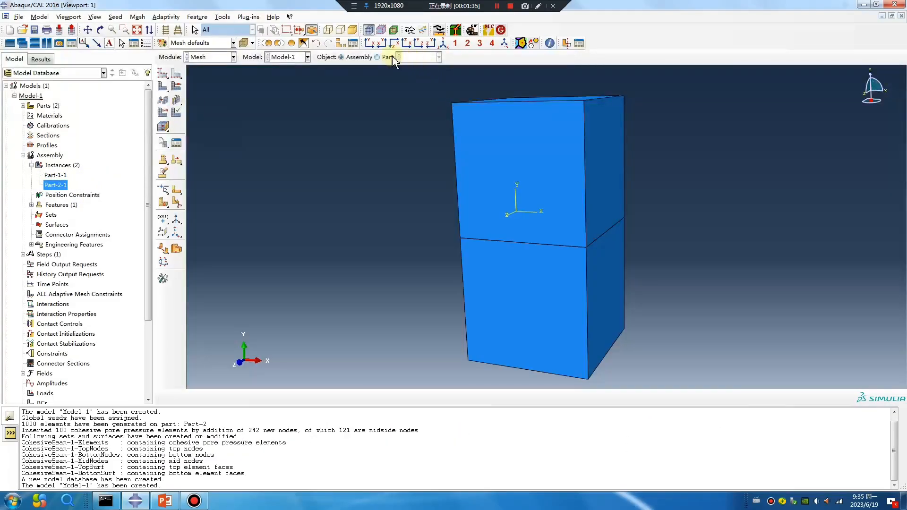
pyautogui.click(380, 57)
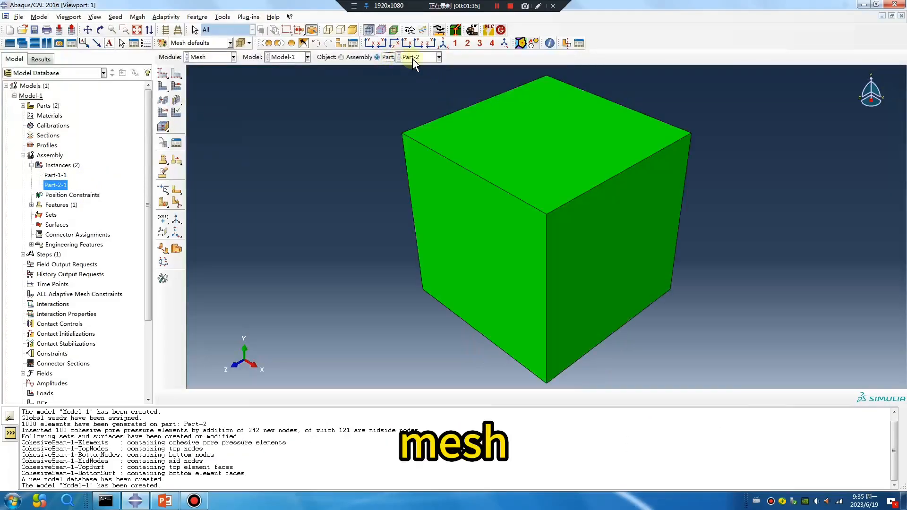
pyautogui.click(162, 86)
pyautogui.click(249, 397)
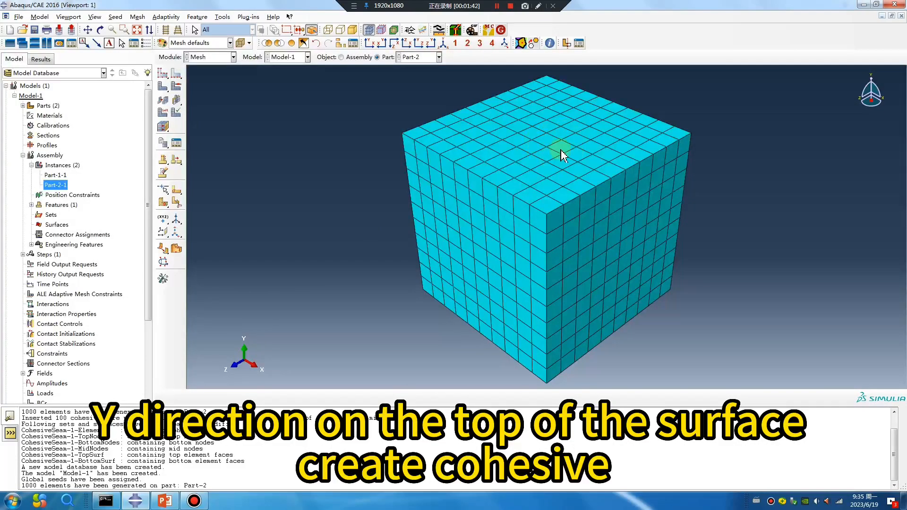
# Step: Open mesh editing for Part-2 and choose the Insert cohesive seams method
pyautogui.moveTo(565, 152)
pyautogui.keyDown('ctrl'); pyautogui.keyDown('alt'); pyautogui.mouseDown()
pyautogui.moveTo(613, 182)
pyautogui.moveTo(571, 117)
pyautogui.moveTo(567, 201)
pyautogui.moveTo(568, 162)
pyautogui.moveTo(551, 161)
pyautogui.mouseUp(); pyautogui.keyUp('alt'); pyautogui.keyUp('ctrl')
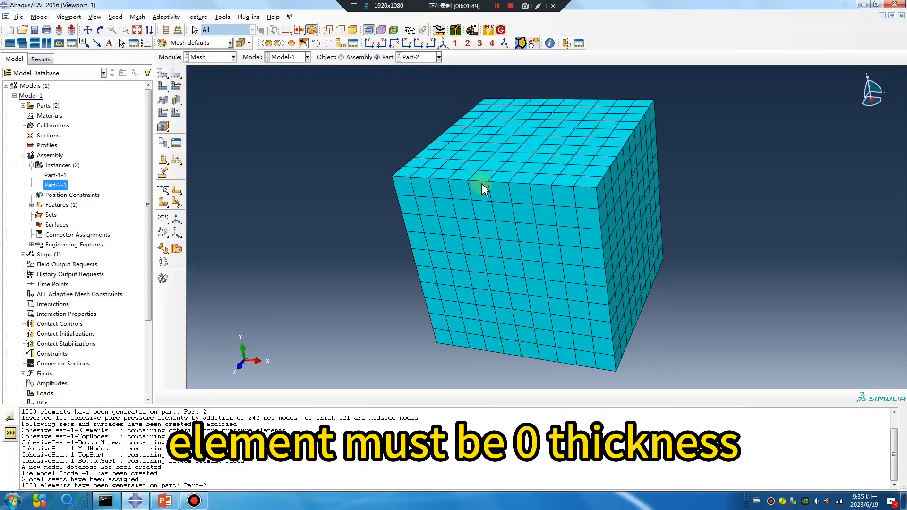
pyautogui.click(158, 282)
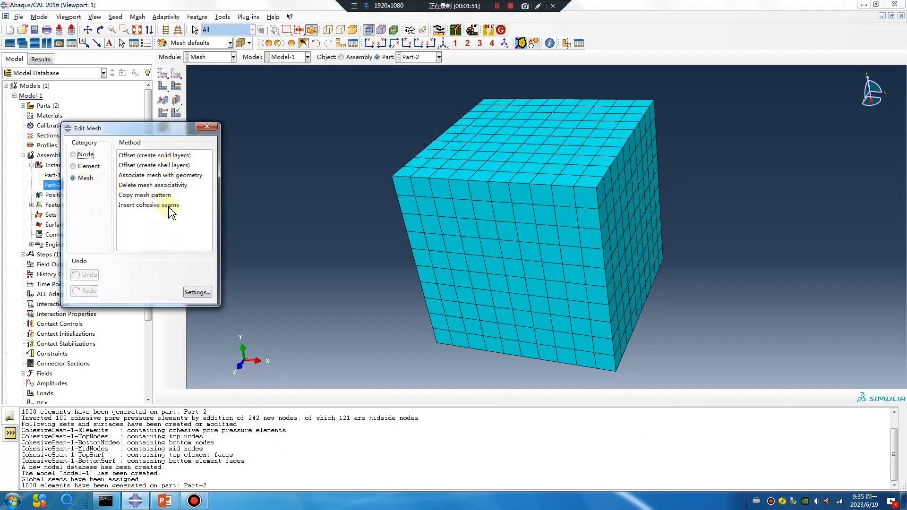
pyautogui.click(156, 204)
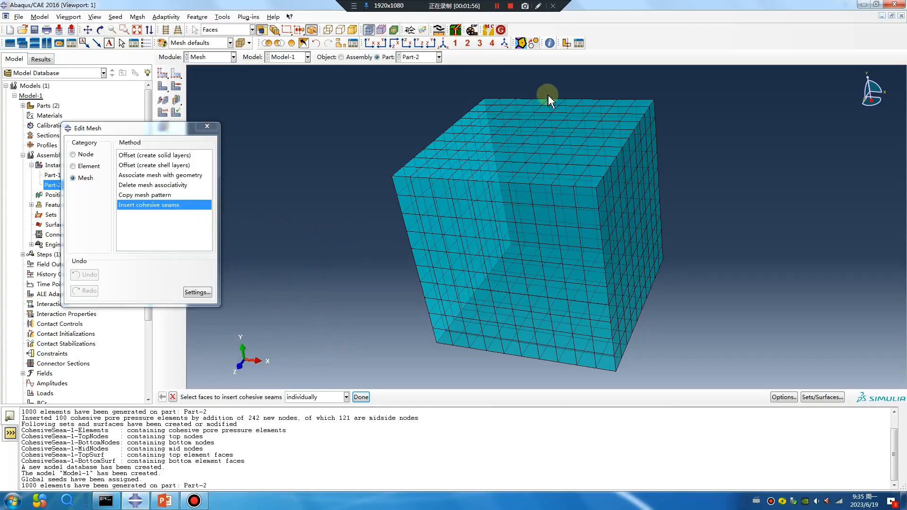
pyautogui.click(538, 5)
pyautogui.moveTo(235, 251); pyautogui.dragTo(274, 323)
pyautogui.moveTo(313, 267)
pyautogui.mouseDown()
pyautogui.moveTo(307, 318)
pyautogui.moveTo(325, 270)
pyautogui.mouseUp()
pyautogui.moveTo(373, 246); pyautogui.dragTo(358, 323)
pyautogui.moveTo(518, 205)
pyautogui.mouseDown()
pyautogui.moveTo(411, 286)
pyautogui.moveTo(472, 291)
pyautogui.moveTo(415, 283)
pyautogui.mouseUp()
pyautogui.moveTo(459, 382)
pyautogui.mouseDown()
pyautogui.moveTo(606, 190)
pyautogui.moveTo(618, 212)
pyautogui.mouseUp()
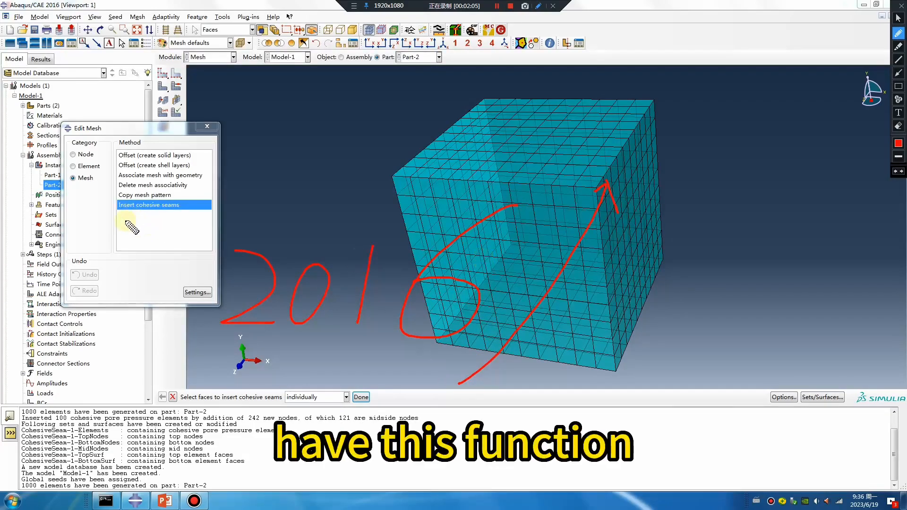
pyautogui.moveTo(203, 201)
pyautogui.mouseDown()
pyautogui.moveTo(163, 233)
pyautogui.moveTo(126, 226)
pyautogui.mouseUp()
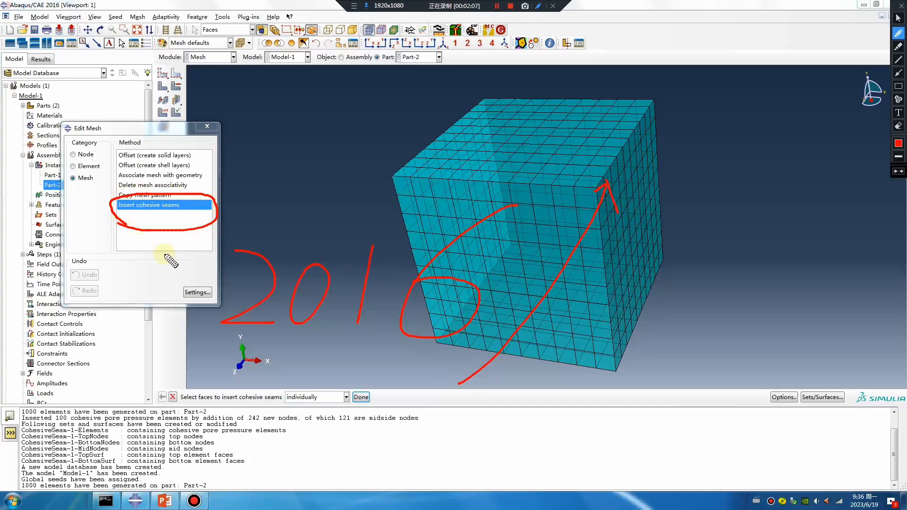
pyautogui.moveTo(580, 311); pyautogui.dragTo(654, 312)
pyautogui.moveTo(590, 334); pyautogui.dragTo(646, 333)
pyautogui.moveTo(665, 284)
pyautogui.mouseDown()
pyautogui.moveTo(808, 310)
pyautogui.moveTo(690, 364)
pyautogui.mouseUp()
pyautogui.moveTo(804, 283); pyautogui.dragTo(883, 296)
pyautogui.moveTo(344, 344)
pyautogui.mouseDown()
pyautogui.moveTo(384, 365)
pyautogui.moveTo(402, 197)
pyautogui.moveTo(243, 345)
pyautogui.moveTo(312, 347)
pyautogui.mouseUp()
pyautogui.moveTo(122, 221)
pyautogui.mouseDown()
pyautogui.moveTo(170, 195)
pyautogui.moveTo(219, 217)
pyautogui.moveTo(113, 232)
pyautogui.mouseUp()
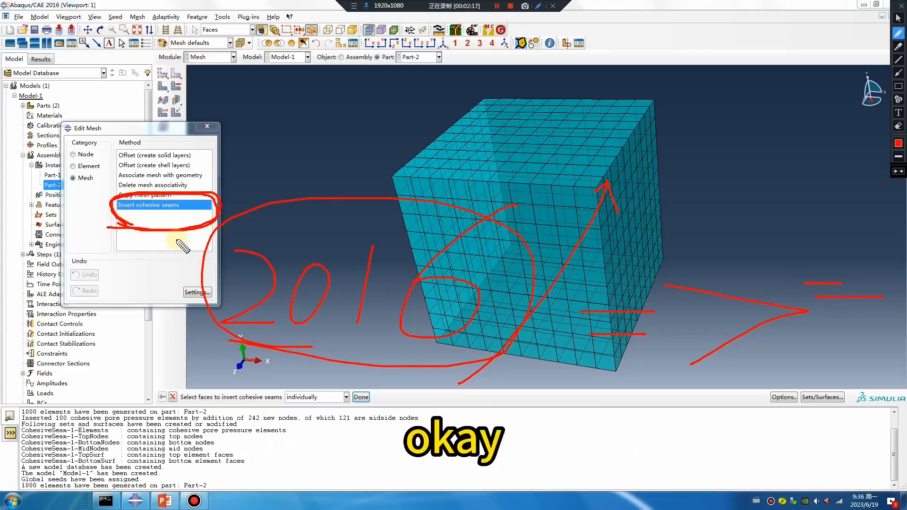
pyautogui.press('Escape')
# Step: Insert cohesive seams on the top face of the Part-2 mesh
pyautogui.click(146, 206)
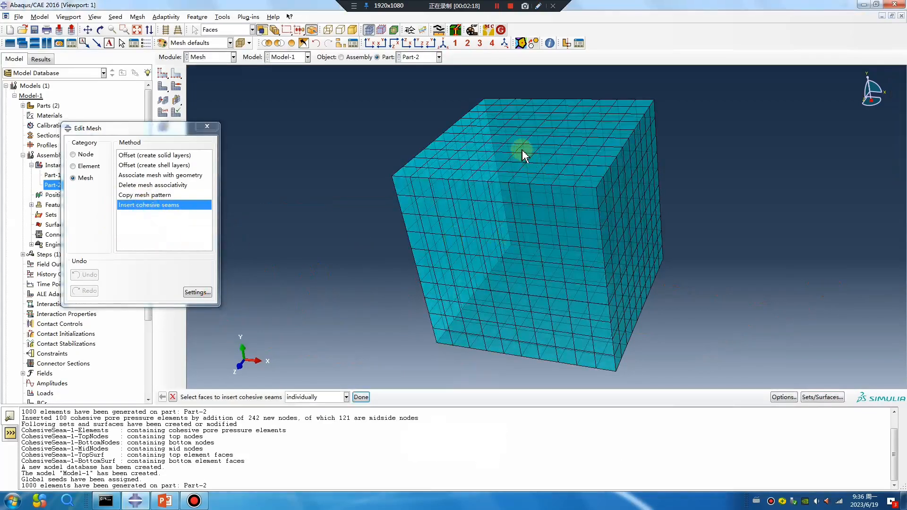
pyautogui.click(453, 169)
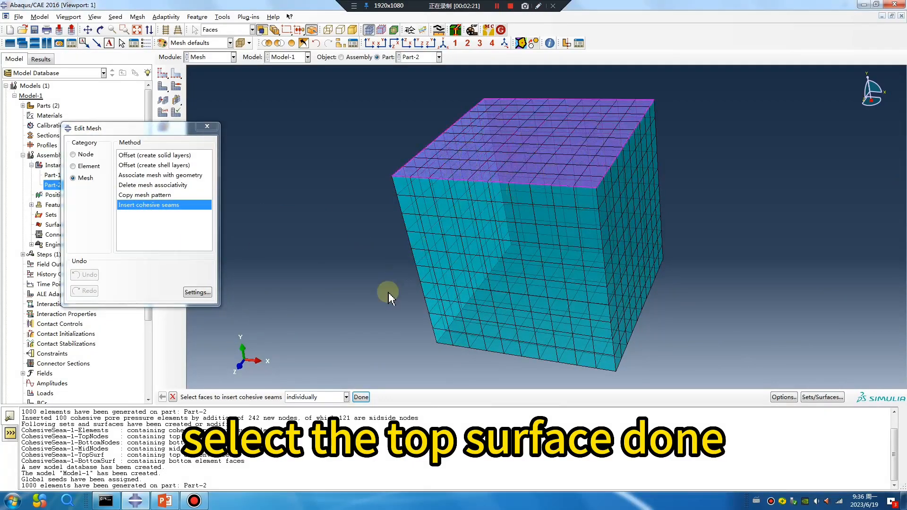
pyautogui.click(360, 396)
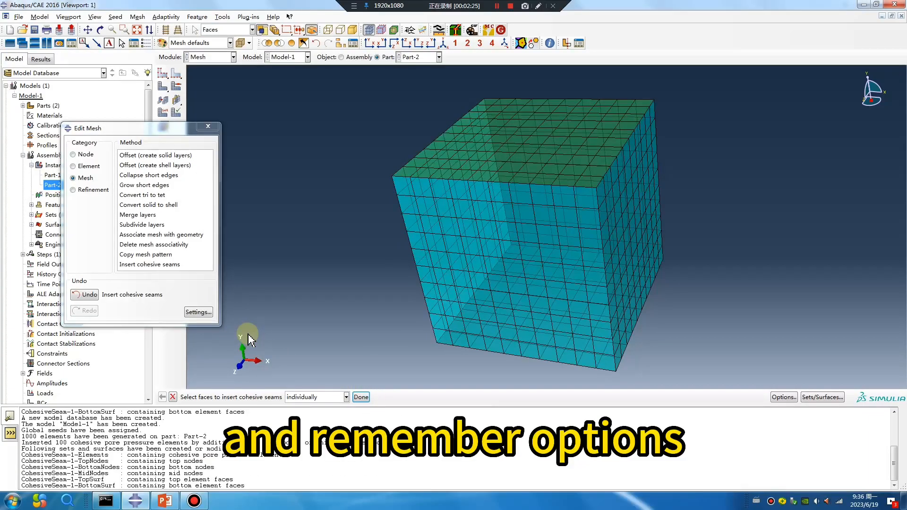
# Step: Exclude midside nodes and the top and bottom element faces in the cohesive seam options, and close mesh editing
pyautogui.click(783, 396)
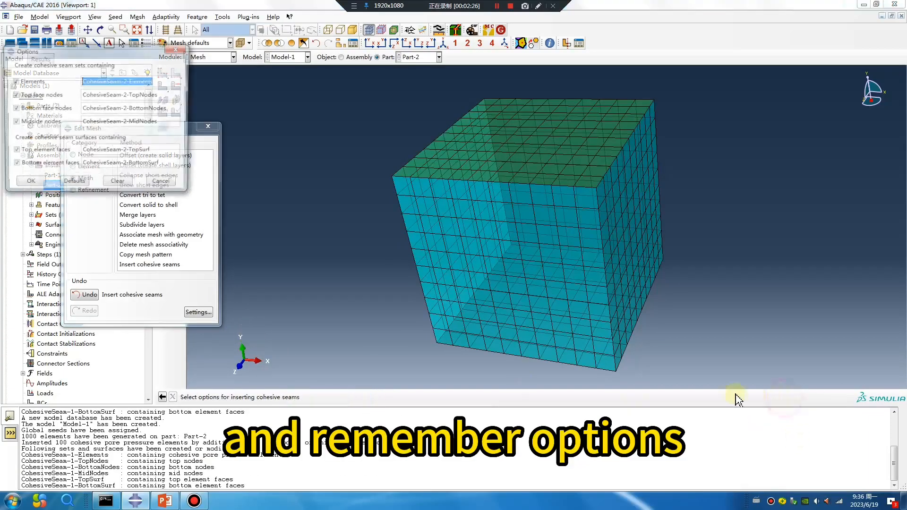
pyautogui.click(13, 165)
pyautogui.click(14, 152)
pyautogui.click(14, 123)
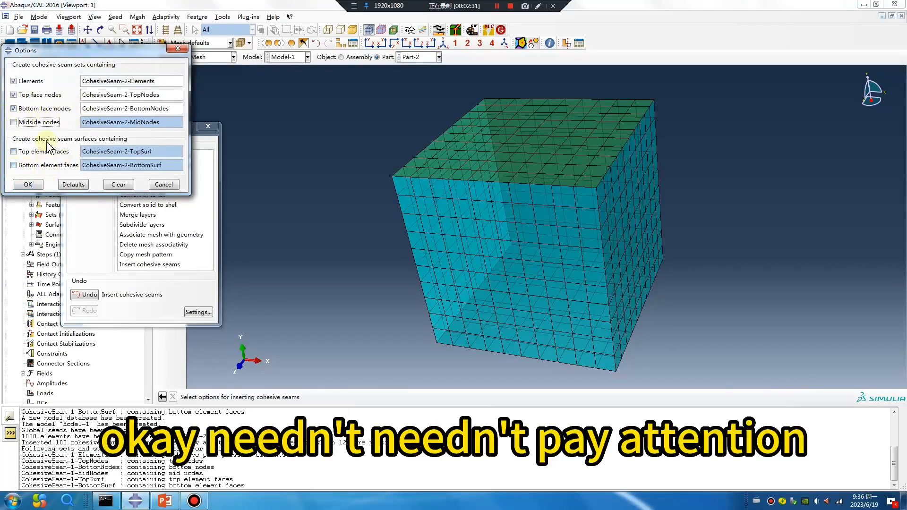
pyautogui.click(28, 184)
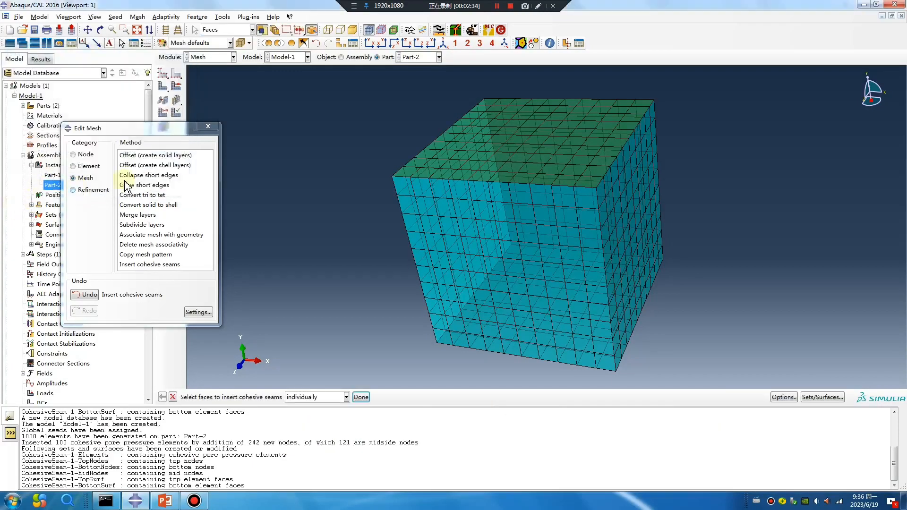
pyautogui.click(208, 126)
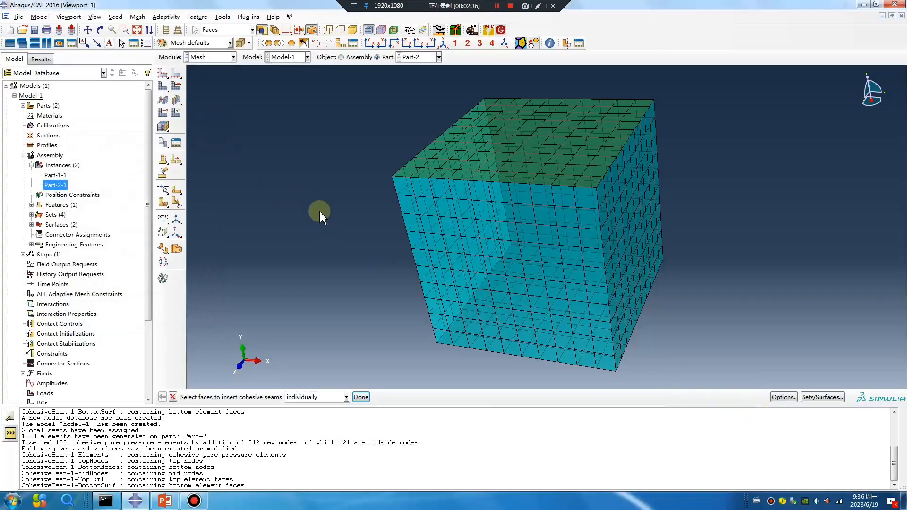
# Step: Switch to the Step module and create a new analysis step after the Initial step
pyautogui.click(233, 56)
pyautogui.click(215, 106)
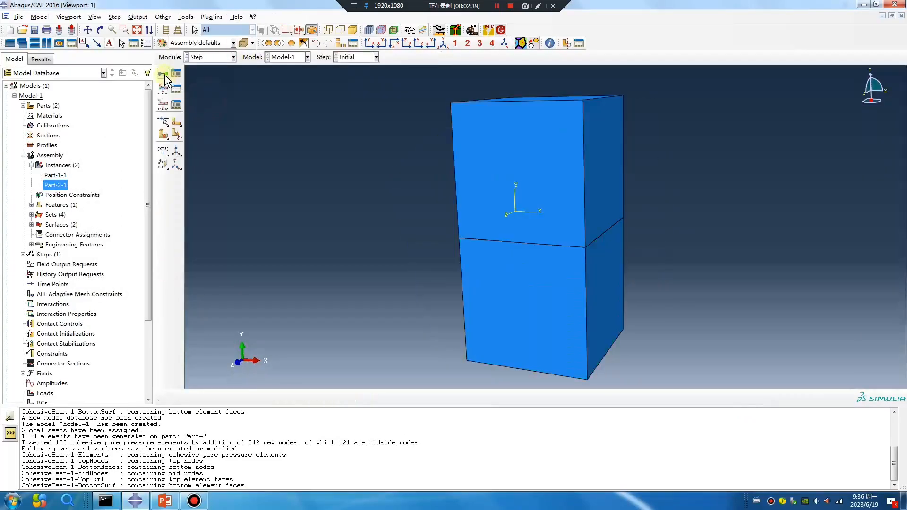
pyautogui.click(163, 74)
pyautogui.click(289, 346)
pyautogui.click(294, 444)
# Step: Switch to PowerPoint to highlight the line on the second method of creating cohesive elements, and return to Abaqus/CAE
pyautogui.click(164, 500)
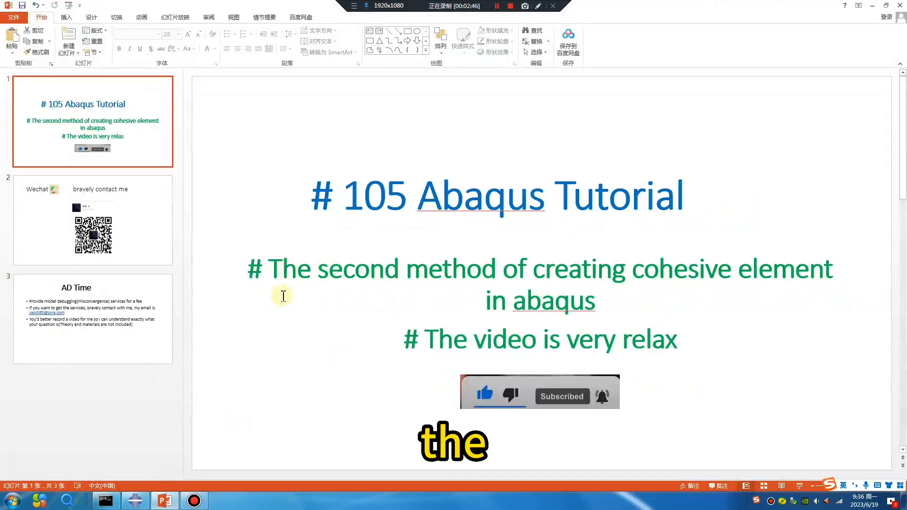
pyautogui.moveTo(270, 270); pyautogui.dragTo(618, 296)
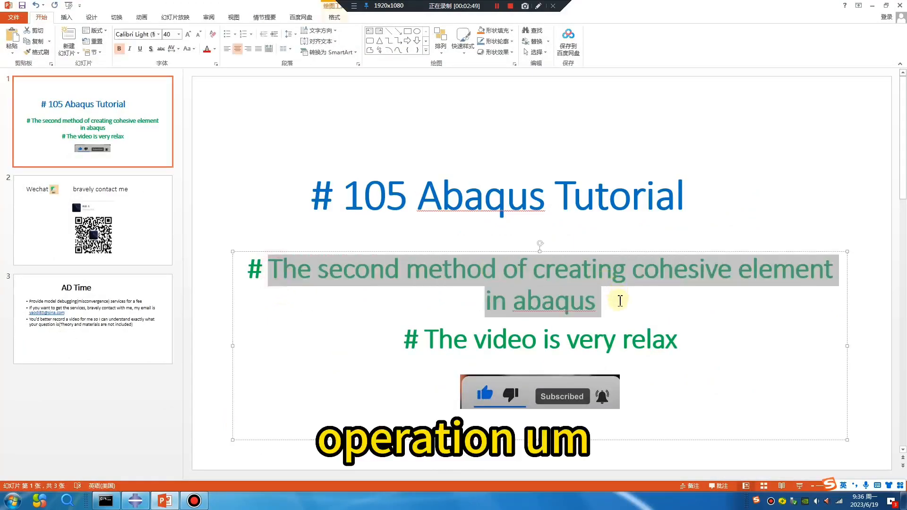
pyautogui.click(135, 500)
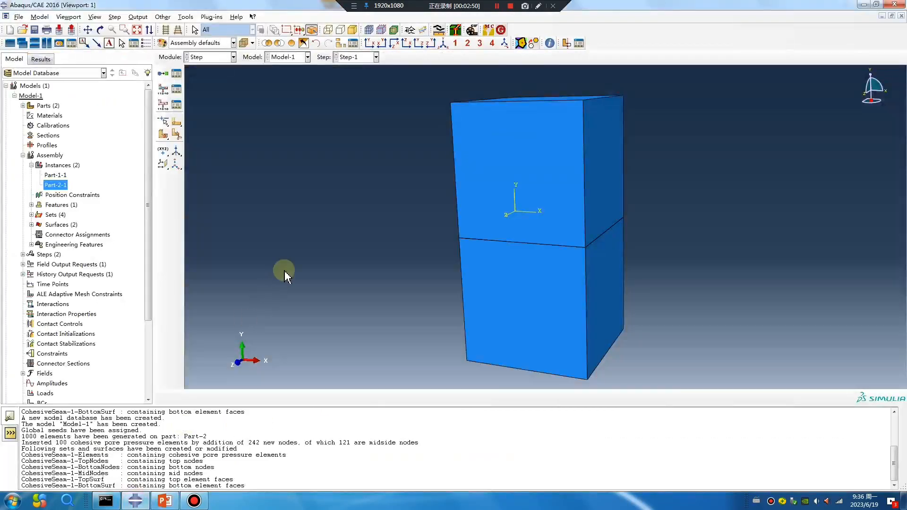
# Step: View Part-2 in the Property module and switch to the Interaction module
pyautogui.click(208, 57)
pyautogui.click(203, 77)
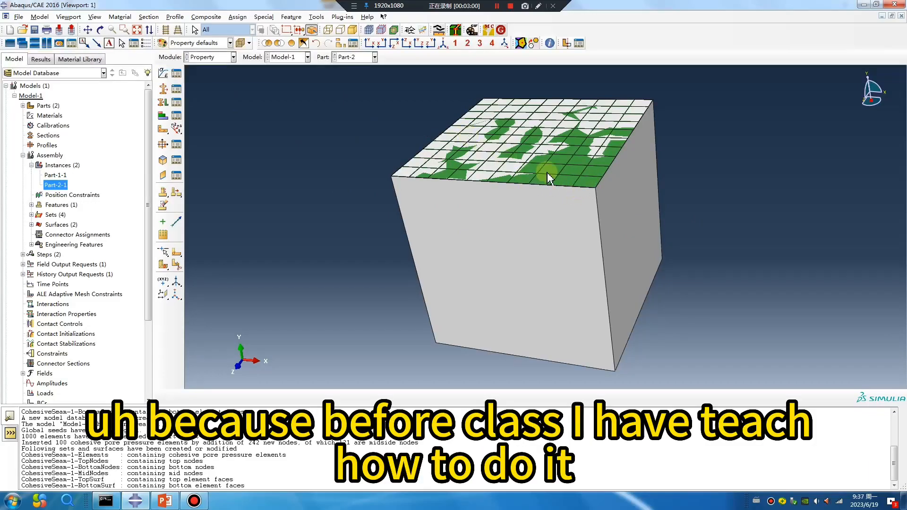
pyautogui.click(233, 57)
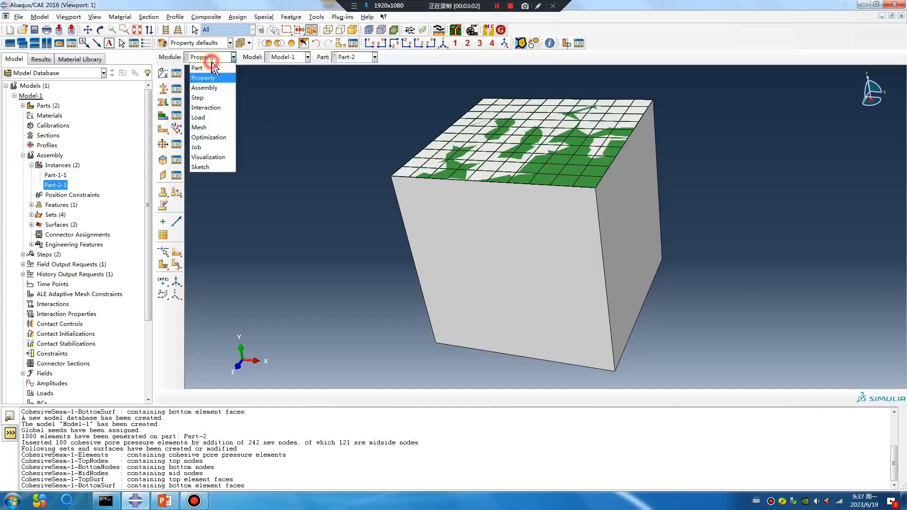
pyautogui.click(204, 107)
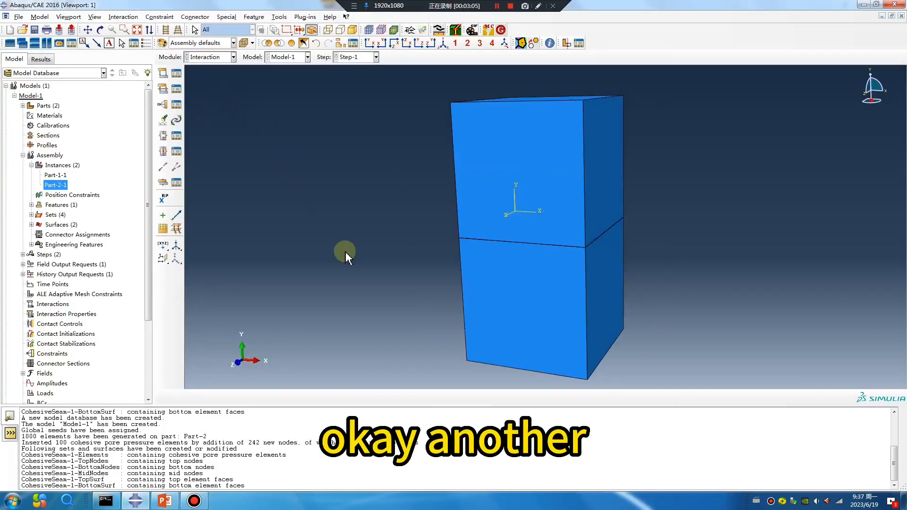
pyautogui.scroll(-4, 574, 249)
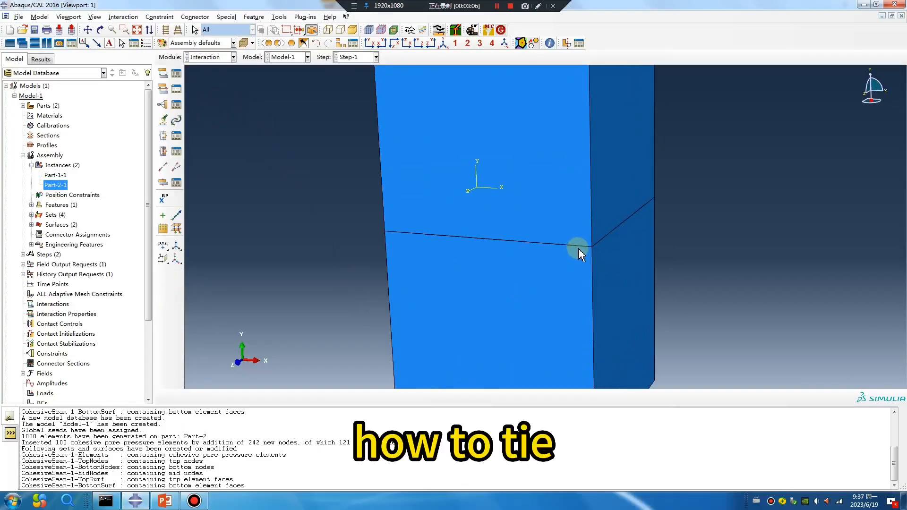
pyautogui.keyDown('ctrl'); pyautogui.keyDown('alt'); pyautogui.moveTo(554, 263); pyautogui.dragTo(545, 243); pyautogui.keyUp('alt'); pyautogui.keyUp('ctrl')
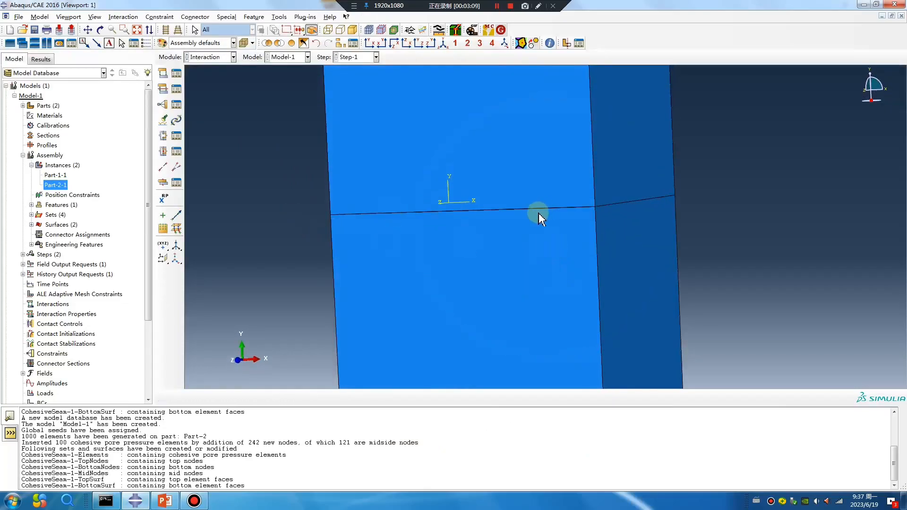
pyautogui.click(162, 105)
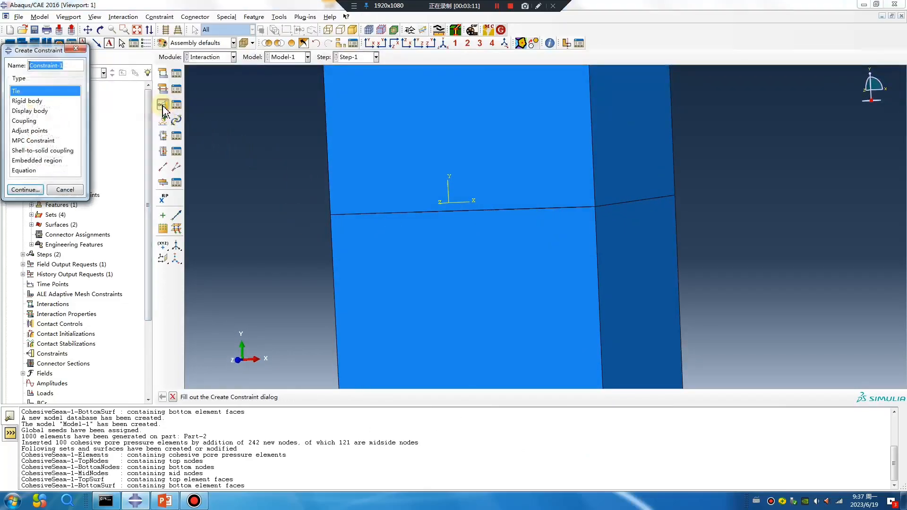
pyautogui.click(78, 50)
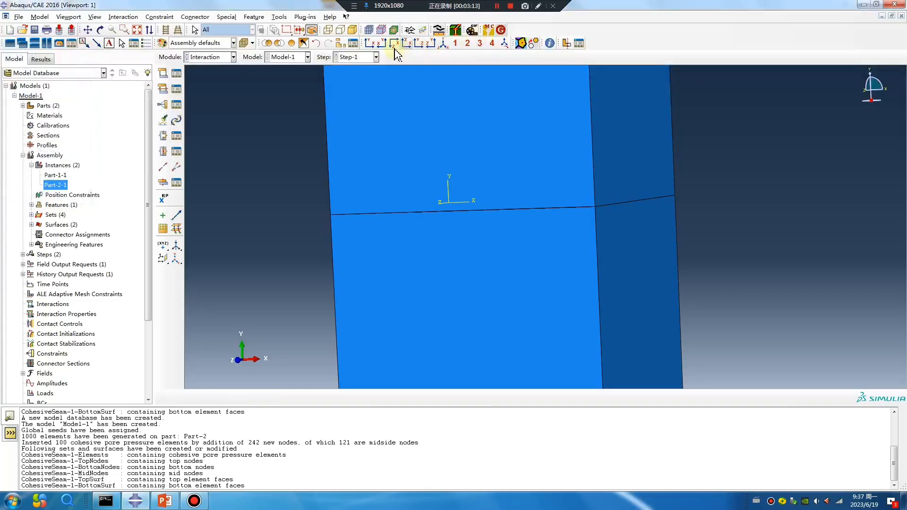
# Step: Show only the Part-2-1 instance with a display group and look at its cohesive top face
pyautogui.click(340, 43)
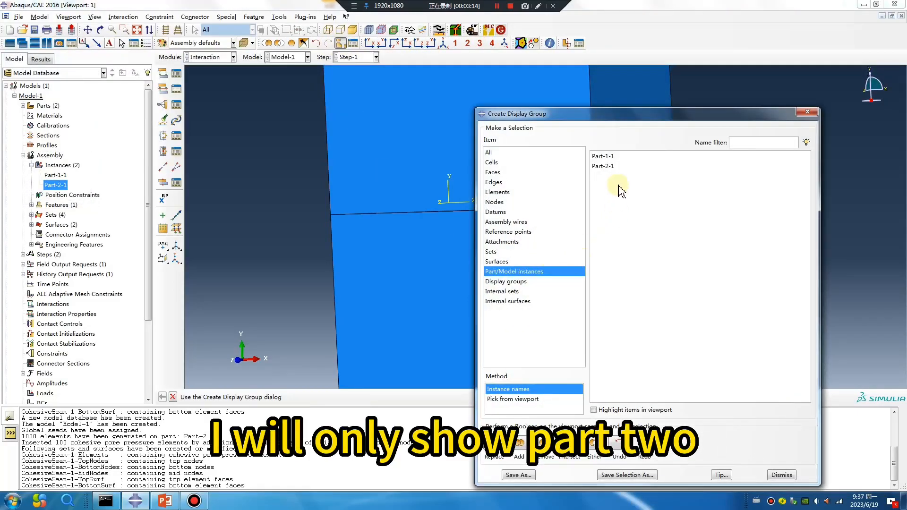
pyautogui.click(604, 167)
pyautogui.click(494, 443)
pyautogui.click(809, 112)
pyautogui.keyDown('ctrl'); pyautogui.keyDown('alt'); pyautogui.moveTo(447, 269); pyautogui.dragTo(446, 277); pyautogui.keyUp('alt'); pyautogui.keyUp('ctrl')
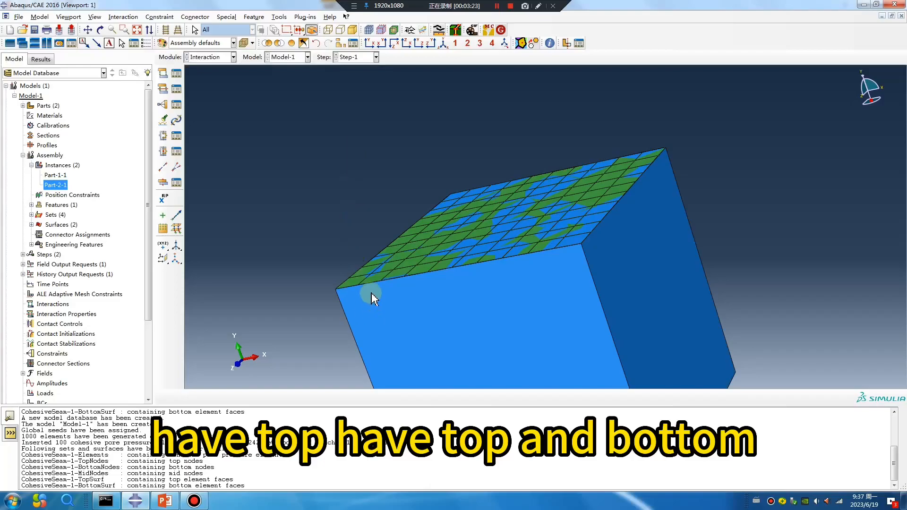
pyautogui.click(537, 5)
pyautogui.moveTo(225, 250)
pyautogui.mouseDown()
pyautogui.moveTo(252, 266)
pyautogui.moveTo(283, 237)
pyautogui.moveTo(348, 208)
pyautogui.moveTo(395, 259)
pyautogui.mouseUp()
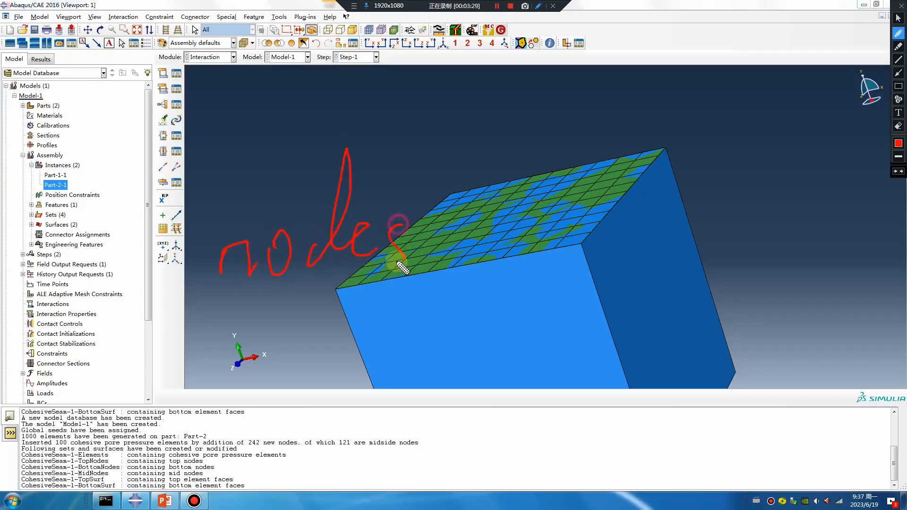
pyautogui.moveTo(328, 313)
pyautogui.mouseDown()
pyautogui.moveTo(330, 361)
pyautogui.moveTo(348, 339)
pyautogui.moveTo(381, 376)
pyautogui.mouseUp()
pyautogui.moveTo(366, 345)
pyautogui.mouseDown()
pyautogui.moveTo(404, 344)
pyautogui.moveTo(461, 308)
pyautogui.moveTo(471, 312)
pyautogui.moveTo(452, 326)
pyautogui.mouseUp()
pyautogui.moveTo(411, 208)
pyautogui.mouseDown()
pyautogui.moveTo(410, 125)
pyautogui.moveTo(419, 126)
pyautogui.mouseUp()
pyautogui.moveTo(465, 91)
pyautogui.mouseDown()
pyautogui.moveTo(481, 146)
pyautogui.moveTo(474, 166)
pyautogui.mouseUp()
pyautogui.moveTo(496, 148); pyautogui.dragTo(604, 141)
pyautogui.moveTo(557, 118)
pyautogui.mouseDown()
pyautogui.moveTo(623, 147)
pyautogui.moveTo(688, 154)
pyautogui.moveTo(763, 143)
pyautogui.moveTo(755, 193)
pyautogui.mouseUp()
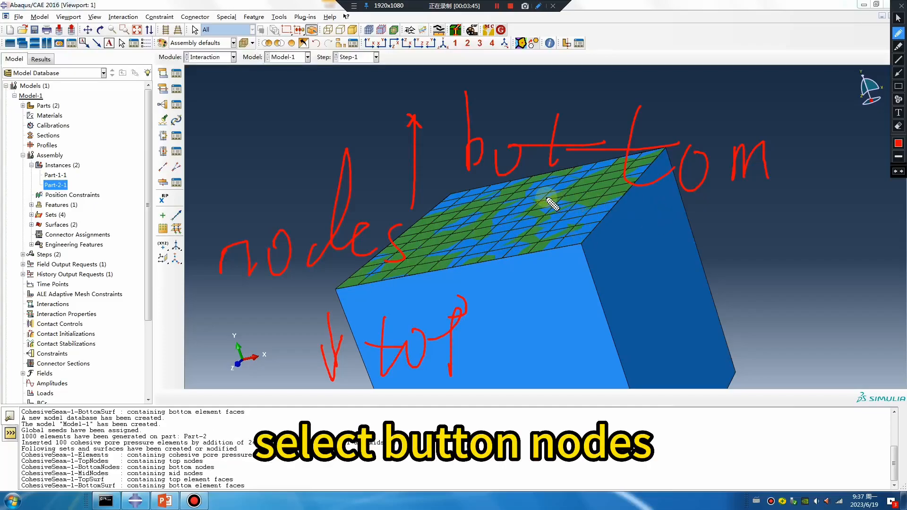
pyautogui.moveTo(469, 181)
pyautogui.mouseDown()
pyautogui.moveTo(786, 137)
pyautogui.moveTo(458, 175)
pyautogui.mouseUp()
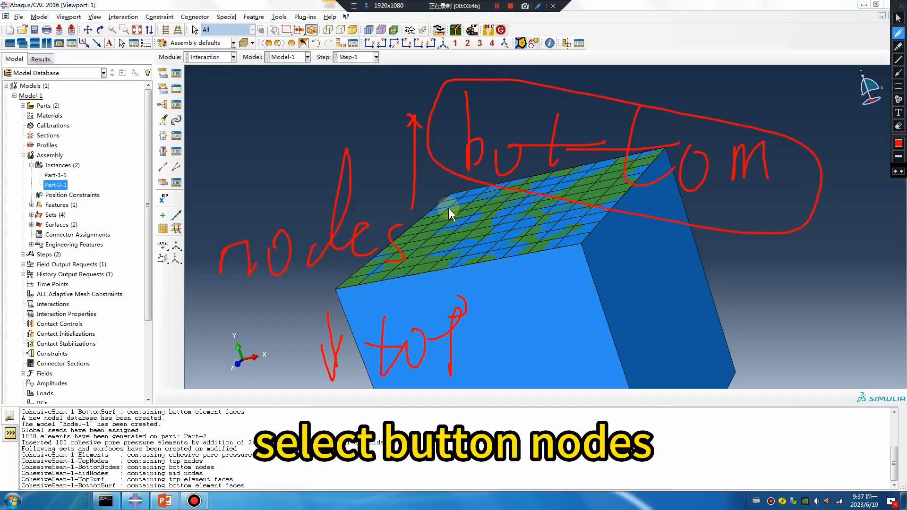
pyautogui.press('Escape')
# Step: Create a Tie constraint with the node set Part-2-1.CohesiveSeam-1-BottomNodes as the master node region
pyautogui.click(164, 106)
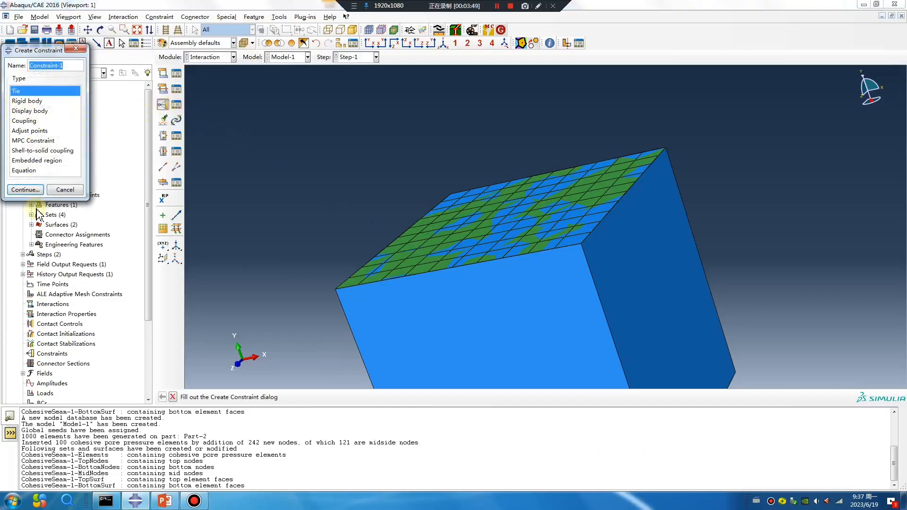
pyautogui.click(30, 187)
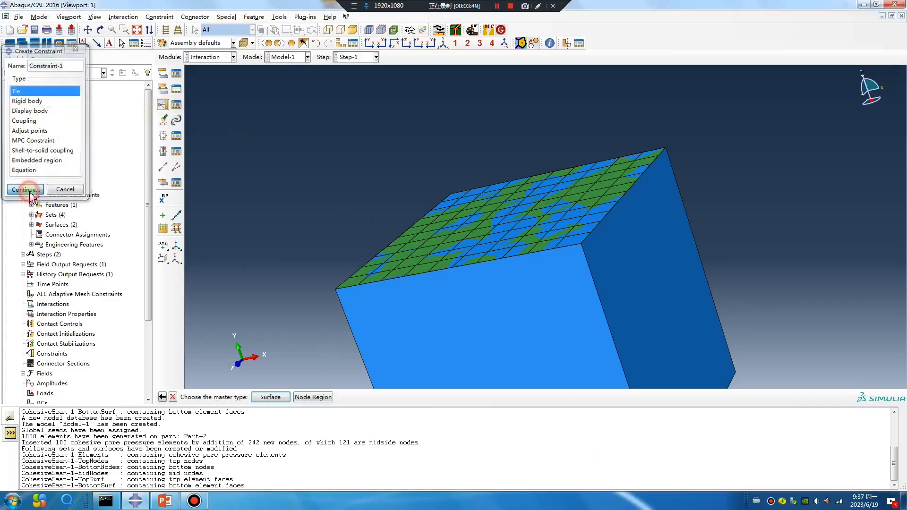
pyautogui.click(312, 397)
pyautogui.click(832, 396)
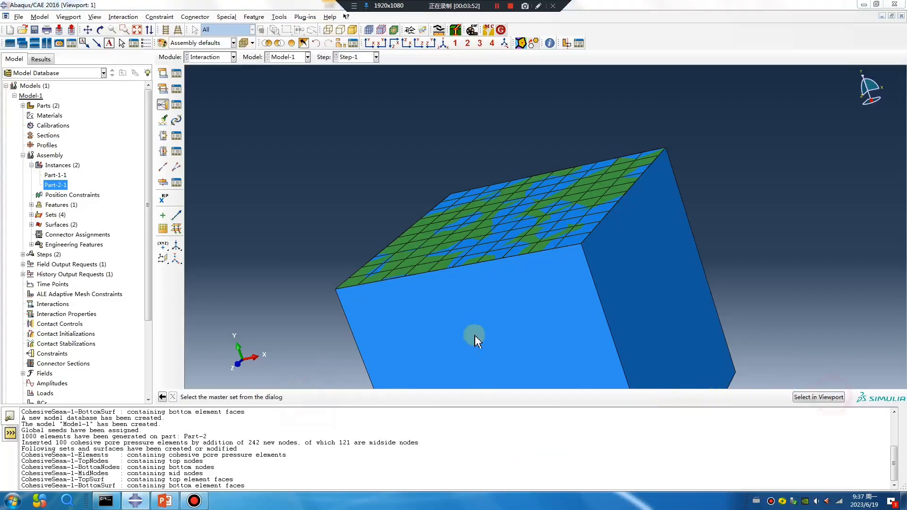
pyautogui.click(425, 252)
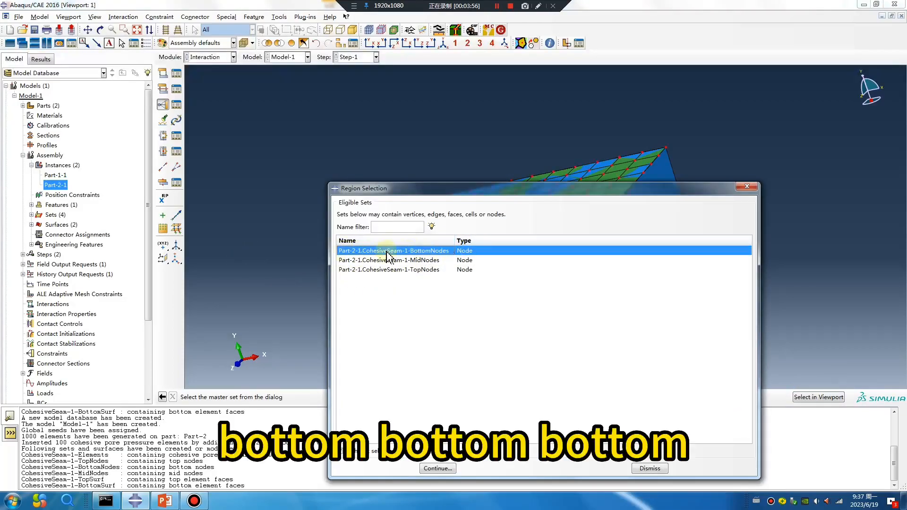
pyautogui.click(438, 468)
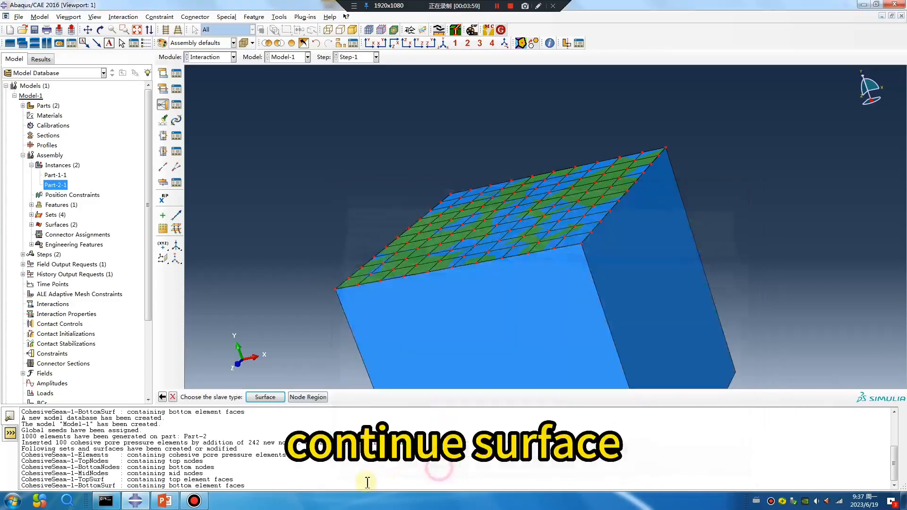
# Step: Choose Surface as the slave type and show only the Part-1-1 instance with a display group
pyautogui.click(264, 397)
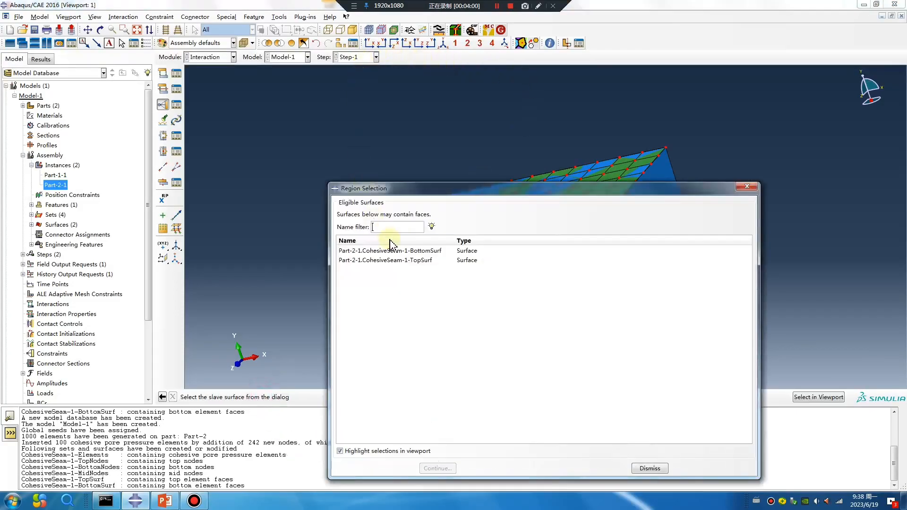
pyautogui.click(340, 43)
pyautogui.click(603, 156)
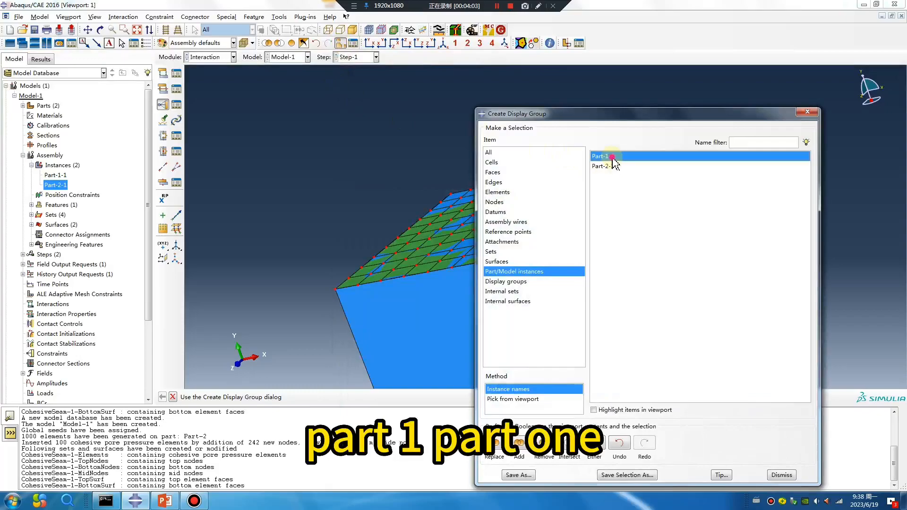
pyautogui.click(518, 441)
pyautogui.click(798, 113)
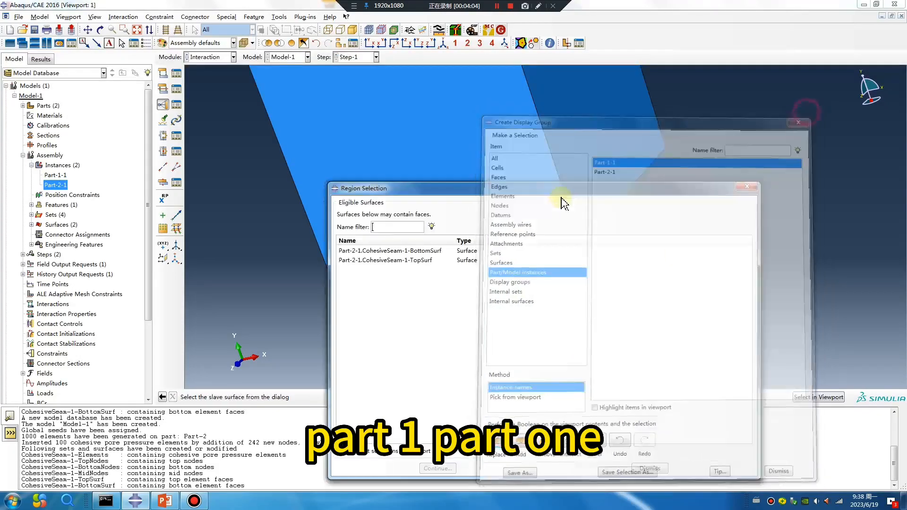
# Step: Pick the bottom face of Part-1-1 as the slave surface and accept the tie constraint with its default settings
pyautogui.click(746, 189)
pyautogui.moveTo(500, 203)
pyautogui.keyDown('ctrl'); pyautogui.keyDown('alt'); pyautogui.mouseDown()
pyautogui.moveTo(461, 174)
pyautogui.moveTo(513, 214)
pyautogui.mouseUp(); pyautogui.keyUp('alt'); pyautogui.keyUp('ctrl')
pyautogui.click(261, 397)
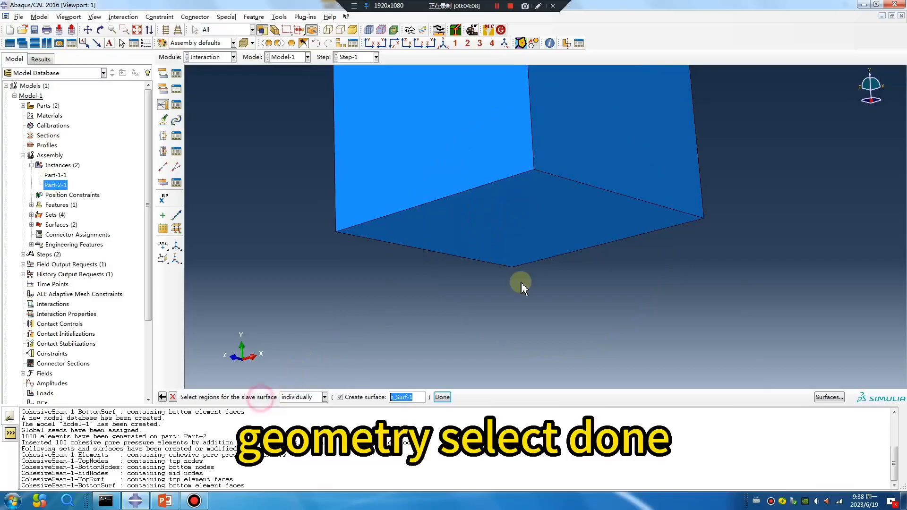
pyautogui.click(484, 264)
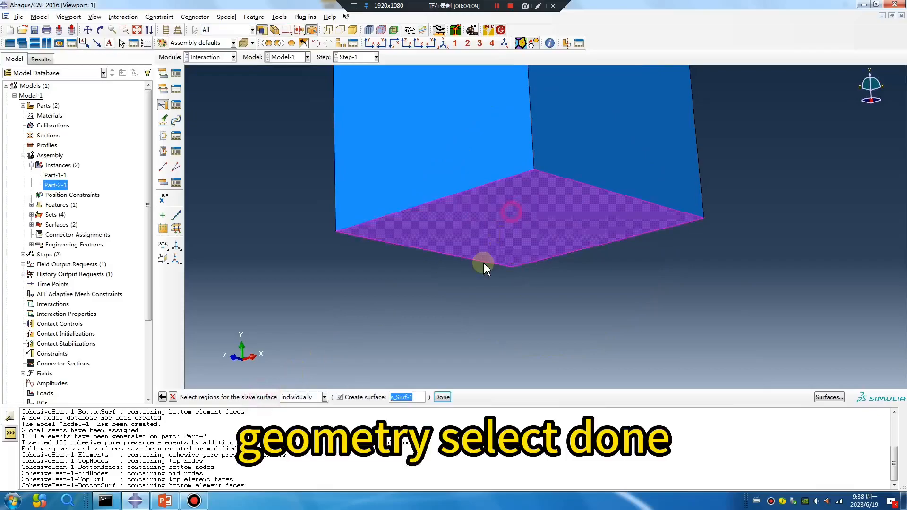
pyautogui.click(442, 397)
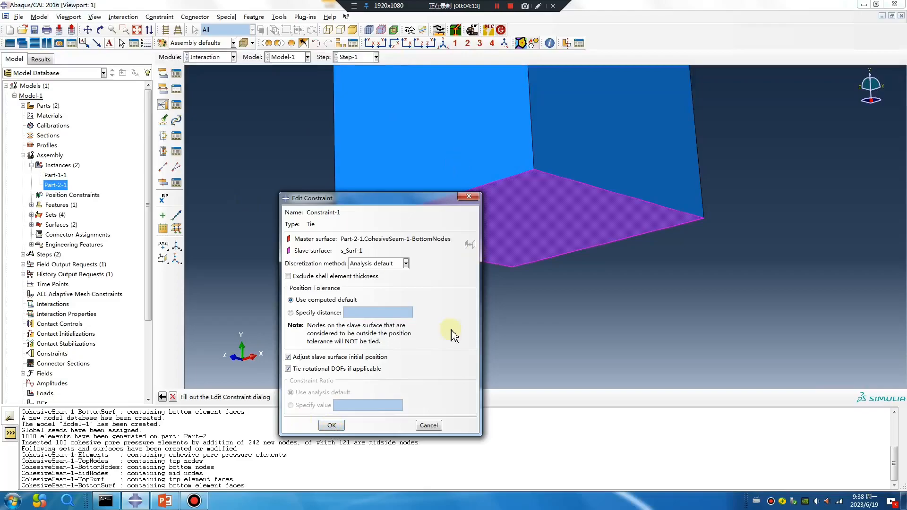
pyautogui.click(332, 425)
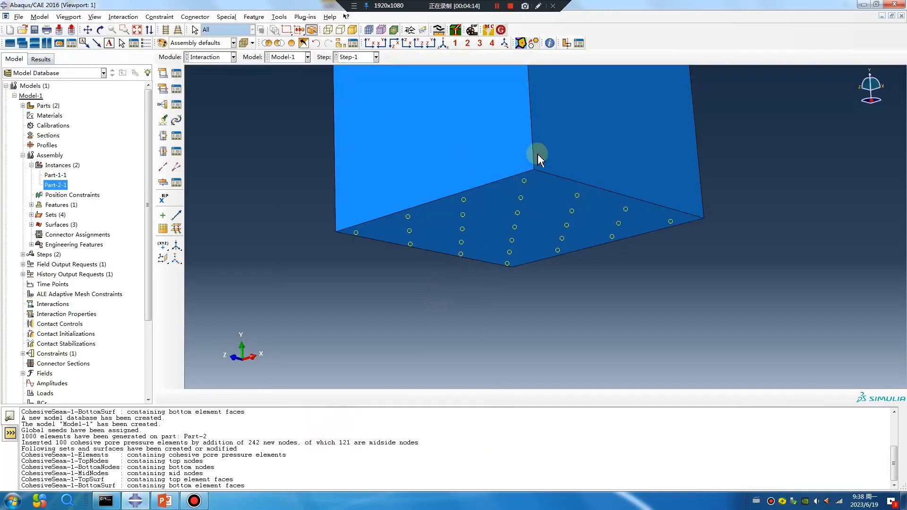
# Step: Display the whole assembly again and inspect the tied interface between the two parts
pyautogui.keyDown('ctrl'); pyautogui.keyDown('alt'); pyautogui.moveTo(539, 154); pyautogui.dragTo(504, 192); pyautogui.keyUp('alt'); pyautogui.keyUp('ctrl')
pyautogui.click(302, 43)
pyautogui.keyDown('ctrl'); pyautogui.keyDown('alt'); pyautogui.moveTo(583, 238); pyautogui.dragTo(384, 266); pyautogui.keyUp('alt'); pyautogui.keyUp('ctrl')
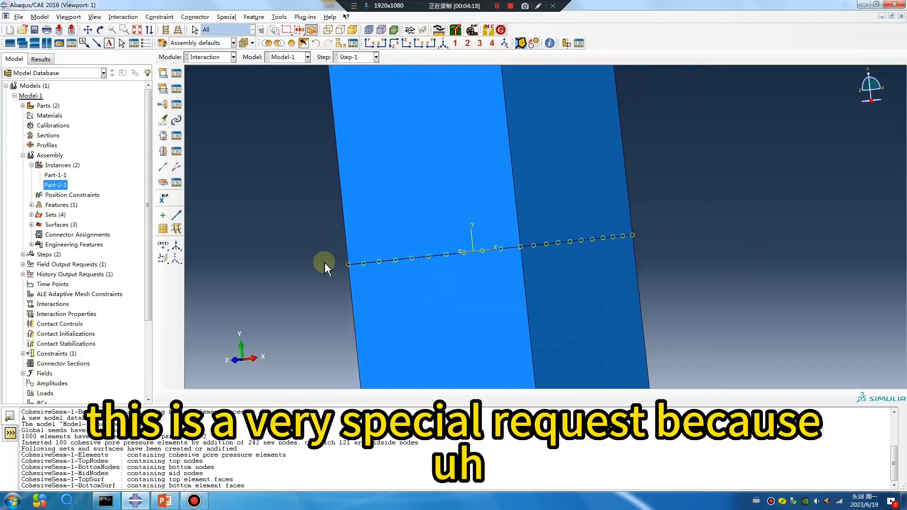
pyautogui.keyDown('ctrl'); pyautogui.keyDown('alt'); pyautogui.moveTo(416, 254); pyautogui.dragTo(613, 236); pyautogui.keyUp('alt'); pyautogui.keyUp('ctrl')
# Step: In the Part module, create a 3D deformable solid Part-3 by sketching a rectangle and extruding it to a depth of 20
pyautogui.click(214, 59)
pyautogui.click(196, 68)
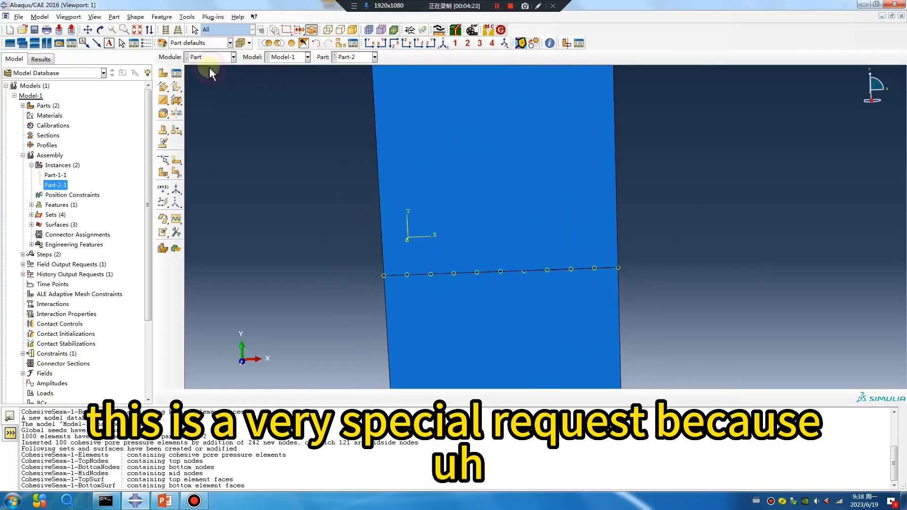
pyautogui.click(163, 73)
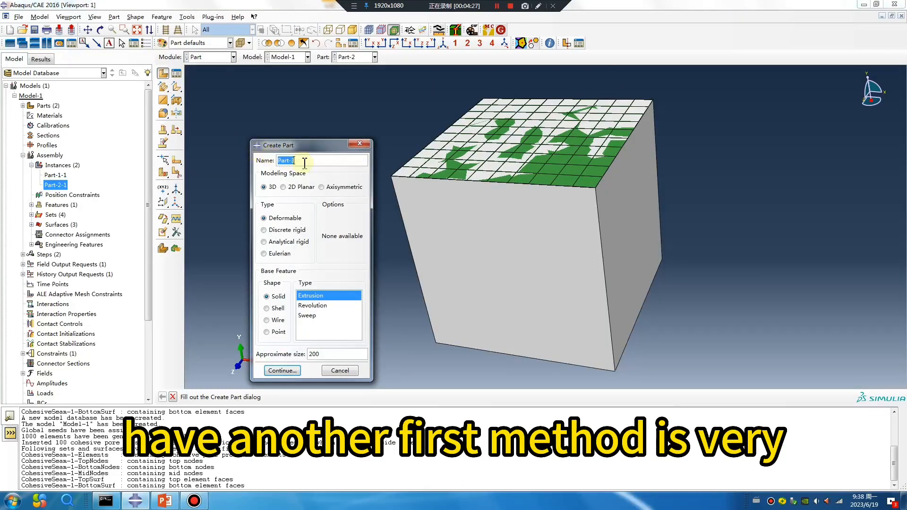
pyautogui.click(282, 371)
pyautogui.click(176, 87)
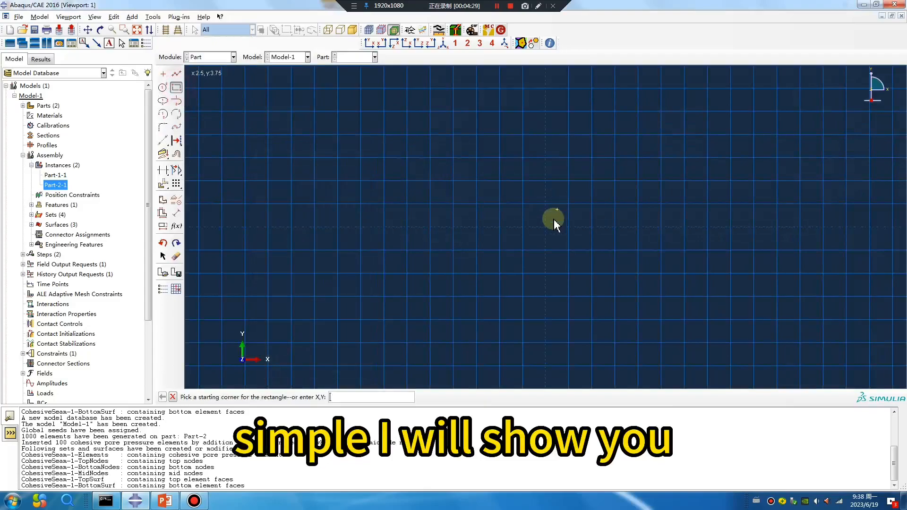
pyautogui.click(547, 224)
pyautogui.click(639, 113)
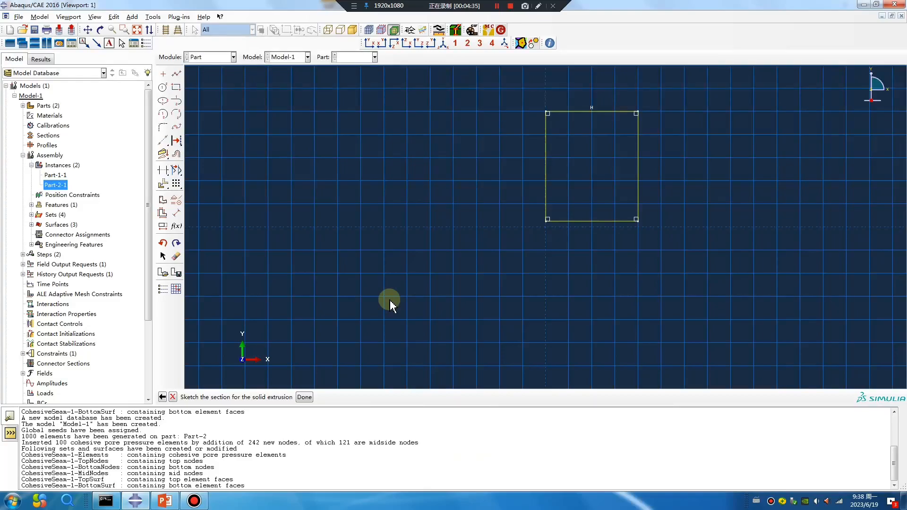
pyautogui.click(304, 396)
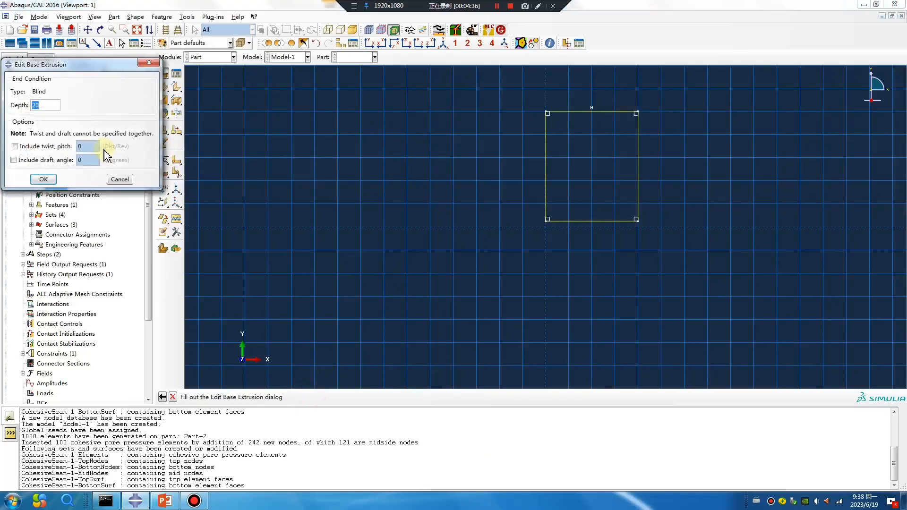
pyautogui.click(44, 180)
# Step: Partition the Part-3 cell horizontally with a point-and-normal plane through the midpoint of its front vertical edge
pyautogui.click(163, 172)
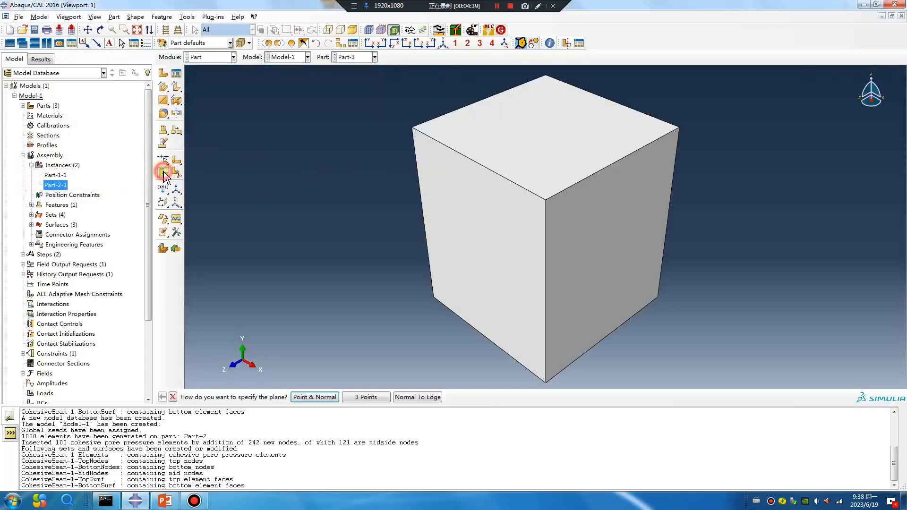
pyautogui.click(313, 398)
pyautogui.click(547, 292)
pyautogui.click(458, 315)
pyautogui.click(279, 397)
# Step: Switch to the Mesh module and mesh Part-3
pyautogui.click(210, 57)
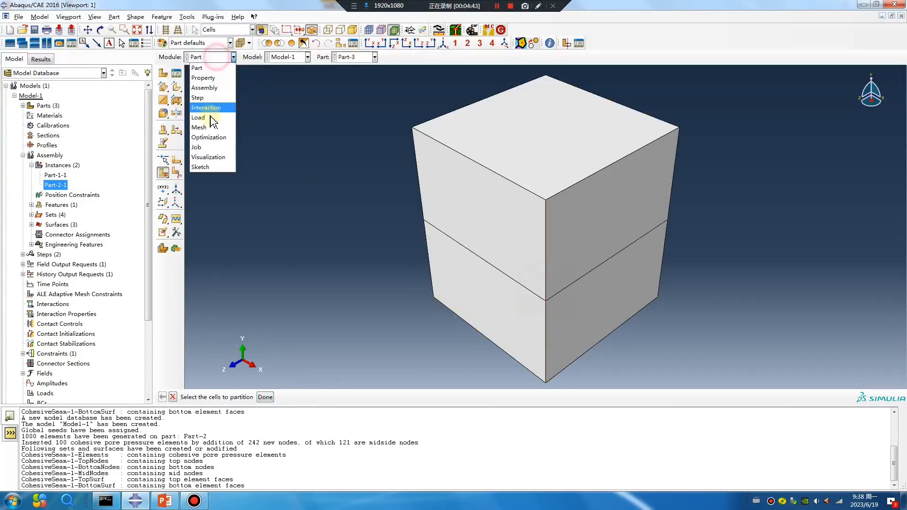
pyautogui.click(213, 125)
pyautogui.click(163, 88)
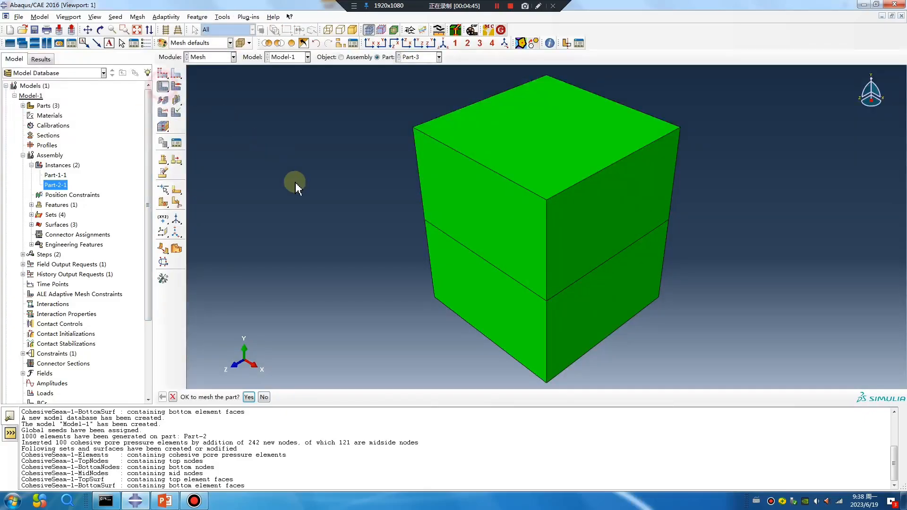
pyautogui.middleClick(296, 184)
# Step: Insert cohesive seams on the internal partition face of Part-3 and close mesh editing
pyautogui.click(163, 275)
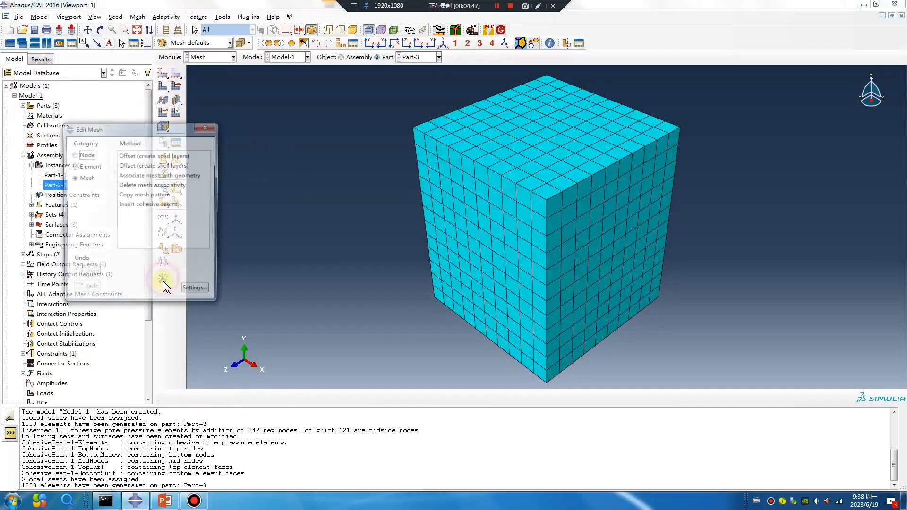
pyautogui.click(144, 205)
pyautogui.keyDown('ctrl'); pyautogui.keyDown('alt'); pyautogui.moveTo(565, 259); pyautogui.dragTo(556, 200); pyautogui.keyUp('alt'); pyautogui.keyUp('ctrl')
pyautogui.moveTo(496, 209); pyautogui.dragTo(591, 265)
pyautogui.keyDown('ctrl'); pyautogui.moveTo(393, 123); pyautogui.dragTo(455, 153); pyautogui.keyUp('ctrl')
pyautogui.keyDown('ctrl'); pyautogui.moveTo(393, 279); pyautogui.dragTo(590, 359); pyautogui.keyUp('ctrl')
pyautogui.keyDown('ctrl'); pyautogui.moveTo(519, 108); pyautogui.dragTo(579, 158); pyautogui.keyUp('ctrl')
pyautogui.keyDown('ctrl'); pyautogui.keyDown('alt'); pyautogui.moveTo(585, 263); pyautogui.dragTo(580, 236); pyautogui.keyUp('alt'); pyautogui.keyUp('ctrl')
pyautogui.click(360, 397)
pyautogui.click(215, 127)
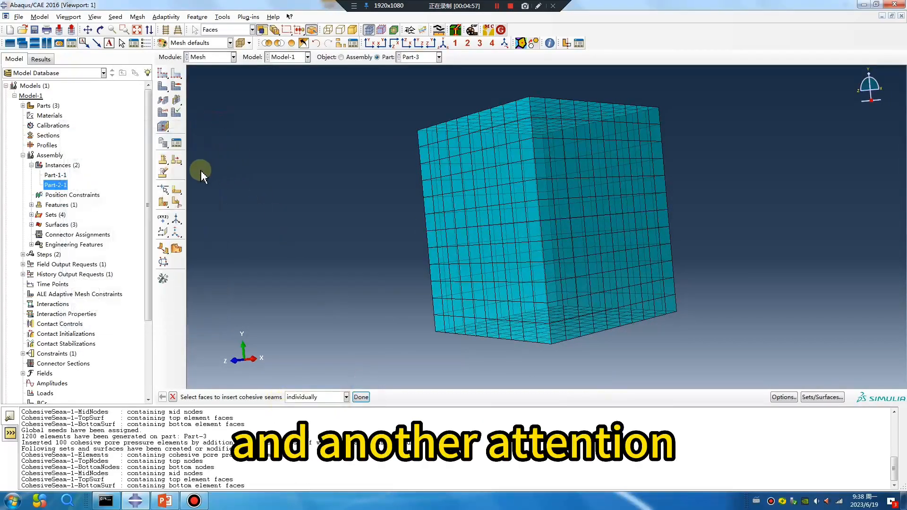
pyautogui.click(166, 279)
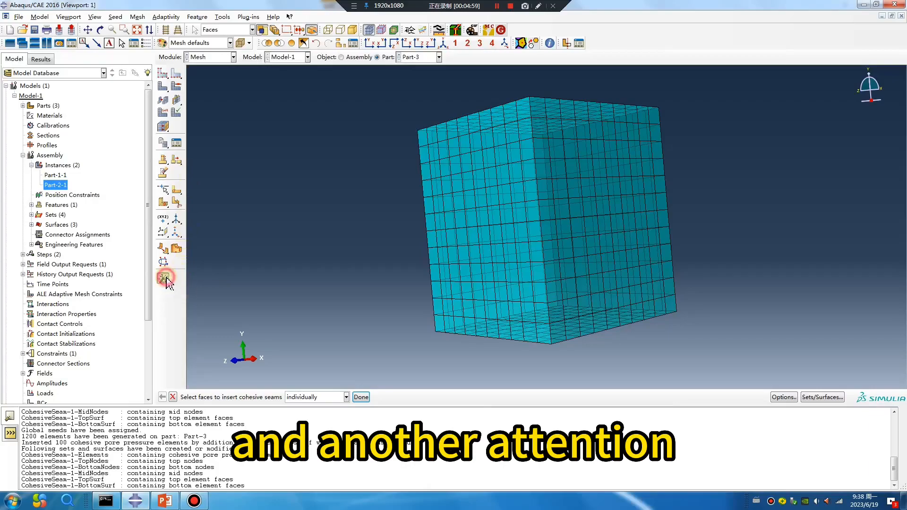
pyautogui.click(208, 127)
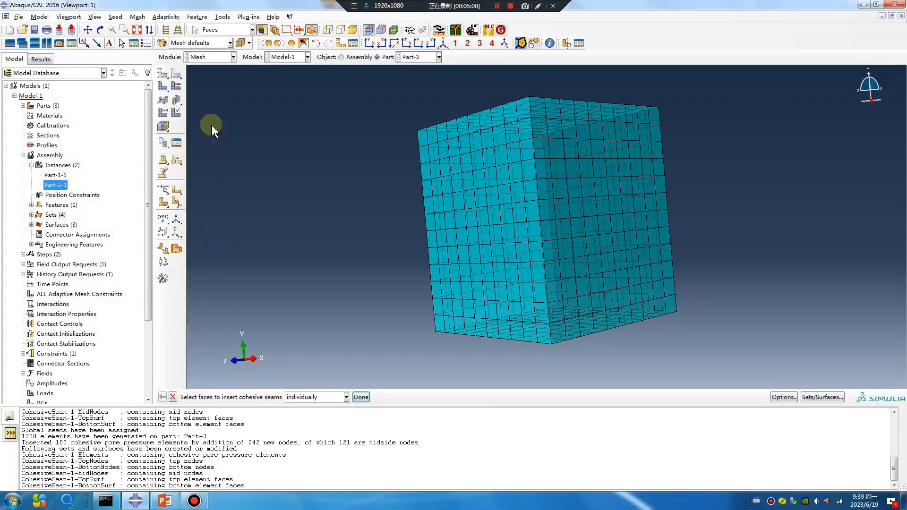
# Step: Assign the Cohesive element family to the CohesiveSeam-1-Elements set of Part-3
pyautogui.click(164, 116)
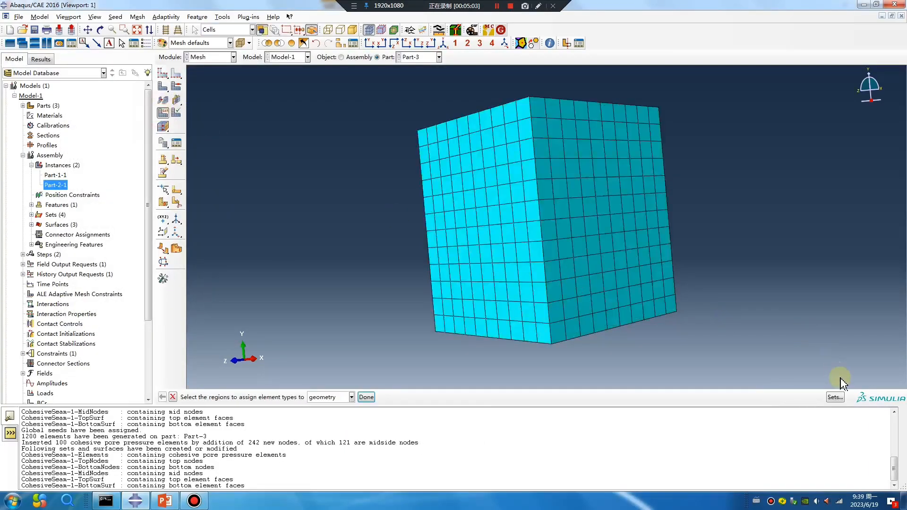
pyautogui.click(831, 397)
pyautogui.click(401, 259)
pyautogui.click(437, 468)
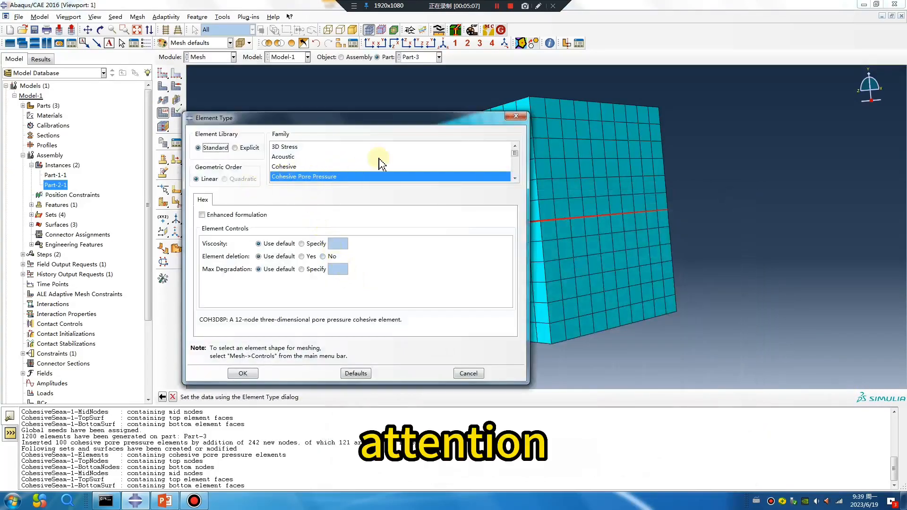
pyautogui.click(288, 167)
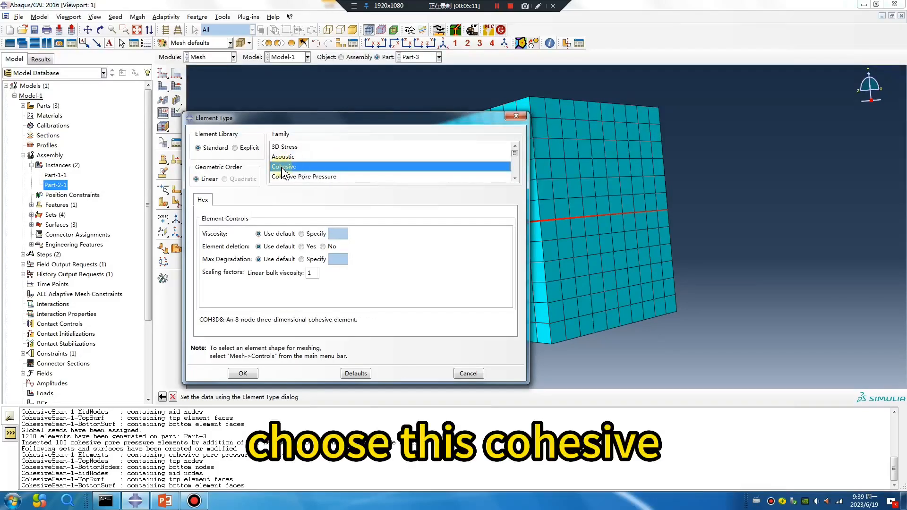
# Step: Set viscosity to 0.001, element deletion to Yes and max degradation to 0.96, accept the element type and close the set selection
pyautogui.click(302, 234)
pyautogui.write('0.001')
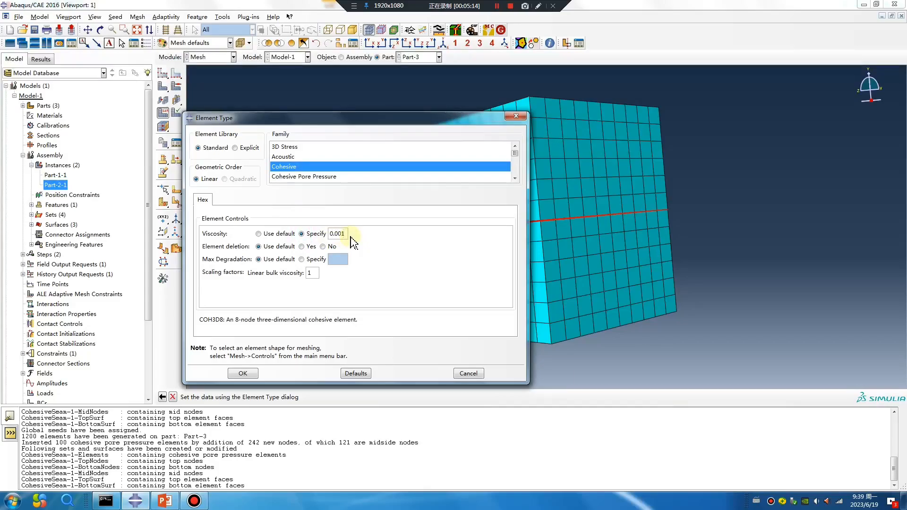
pyautogui.click(301, 247)
pyautogui.click(302, 259)
pyautogui.write('0.96')
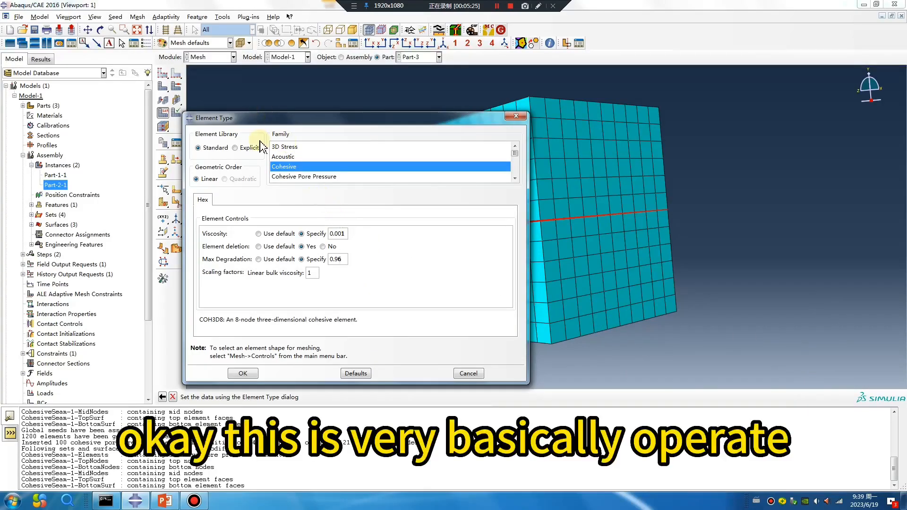
pyautogui.click(242, 373)
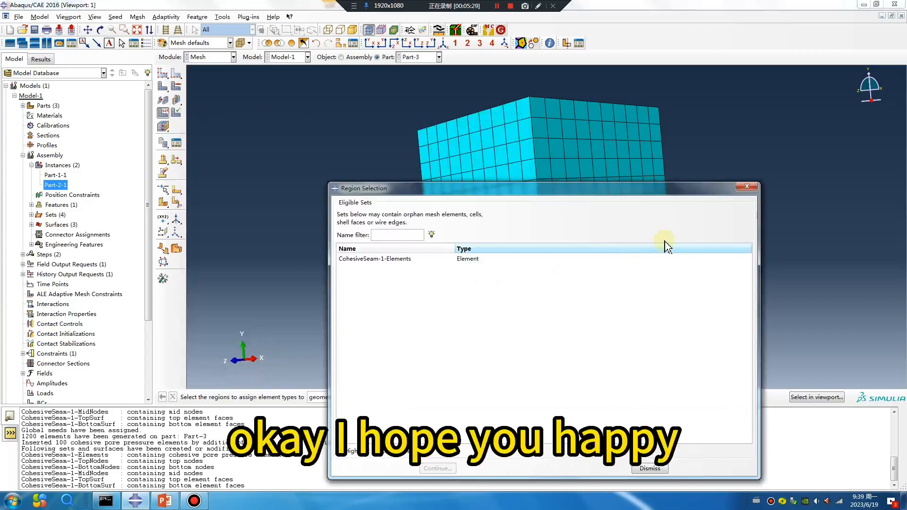
pyautogui.click(751, 188)
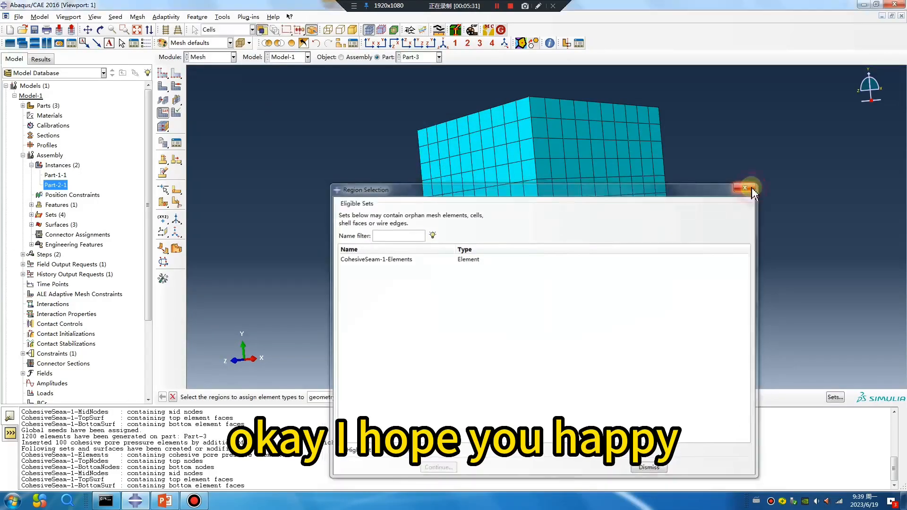
# Step: Switch to PowerPoint and view the WeChat contact slide and the AD Time slide
pyautogui.click(165, 502)
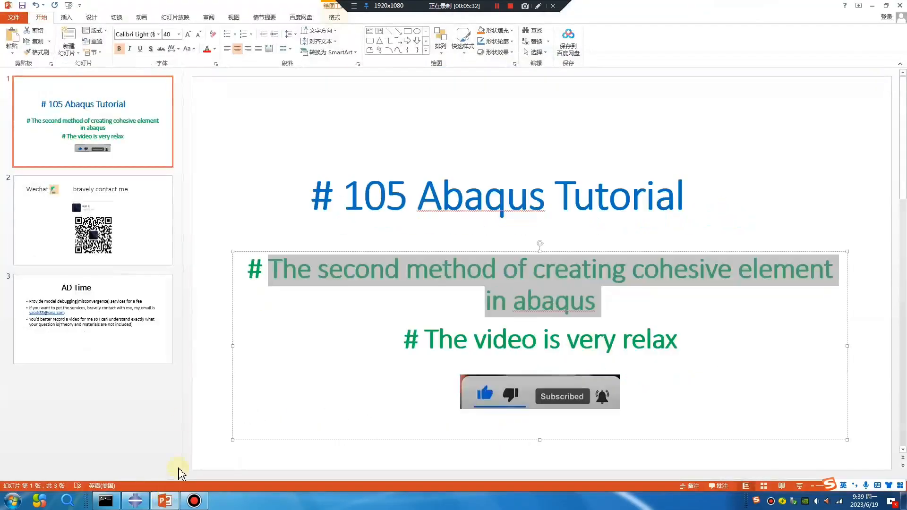
pyautogui.click(116, 232)
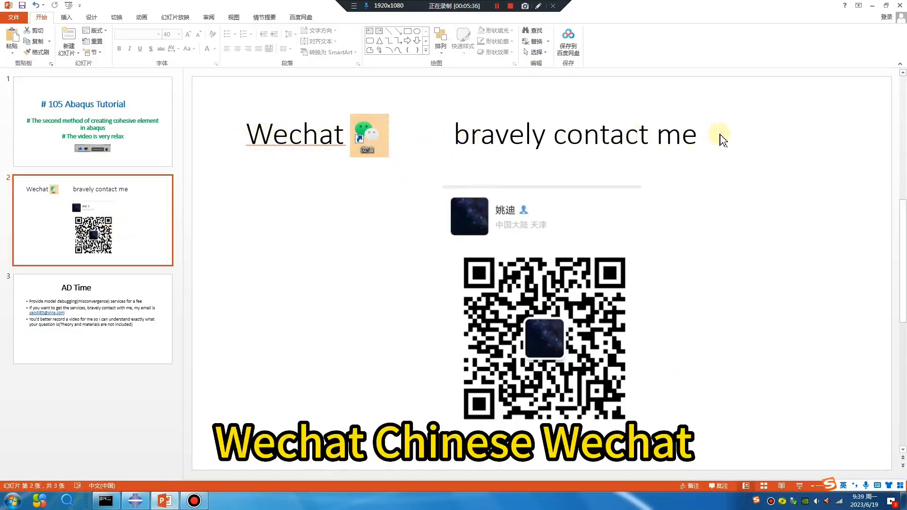
pyautogui.click(109, 326)
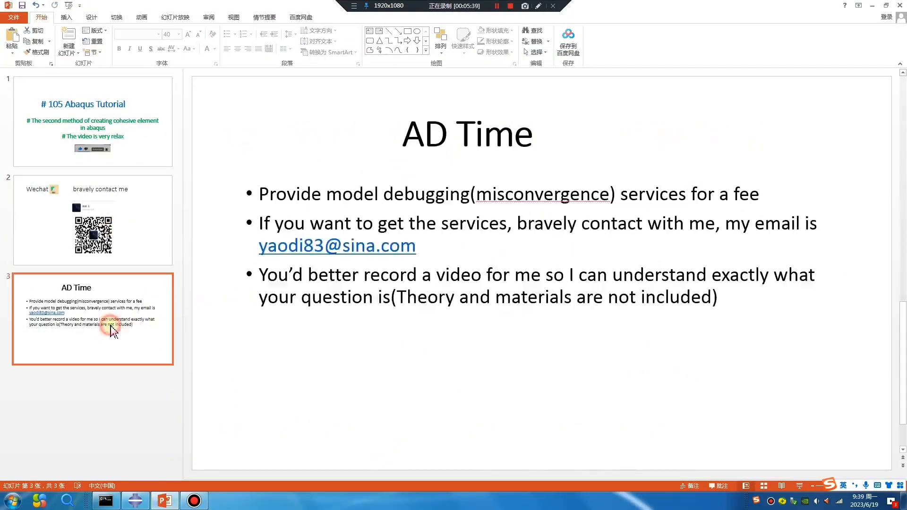